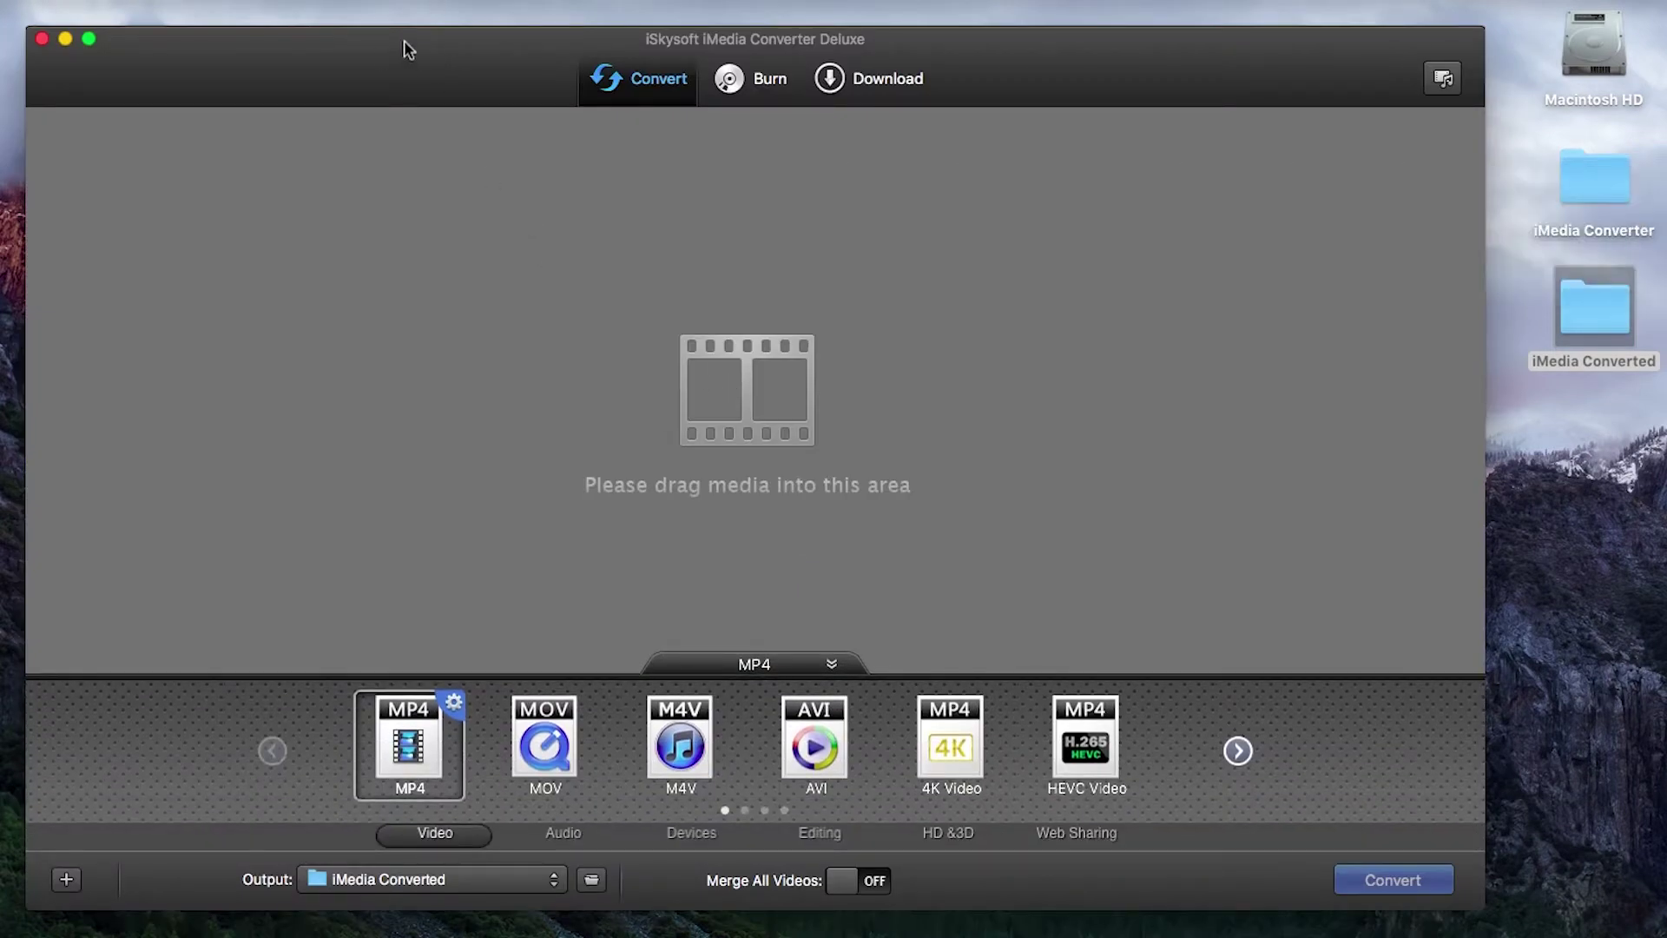
# Nudge the converter window and glance at the Burn and Download sections before returning to Convert
pyautogui.moveTo(404, 41); pyautogui.dragTo(395, 35)
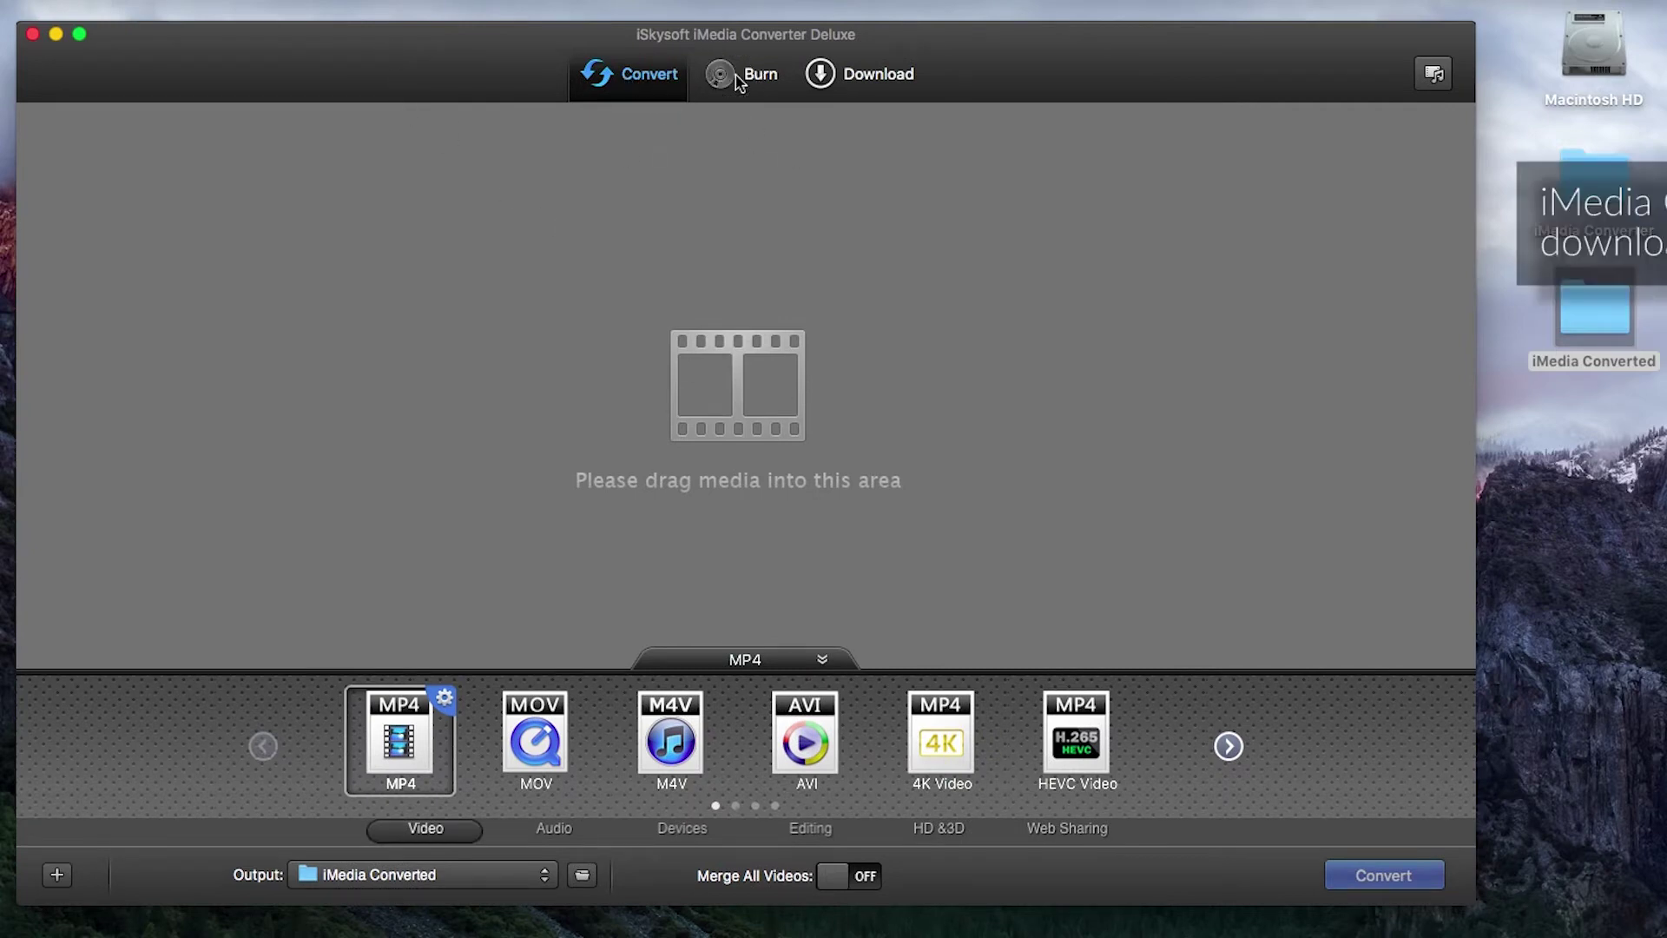
pyautogui.click(737, 77)
pyautogui.click(847, 77)
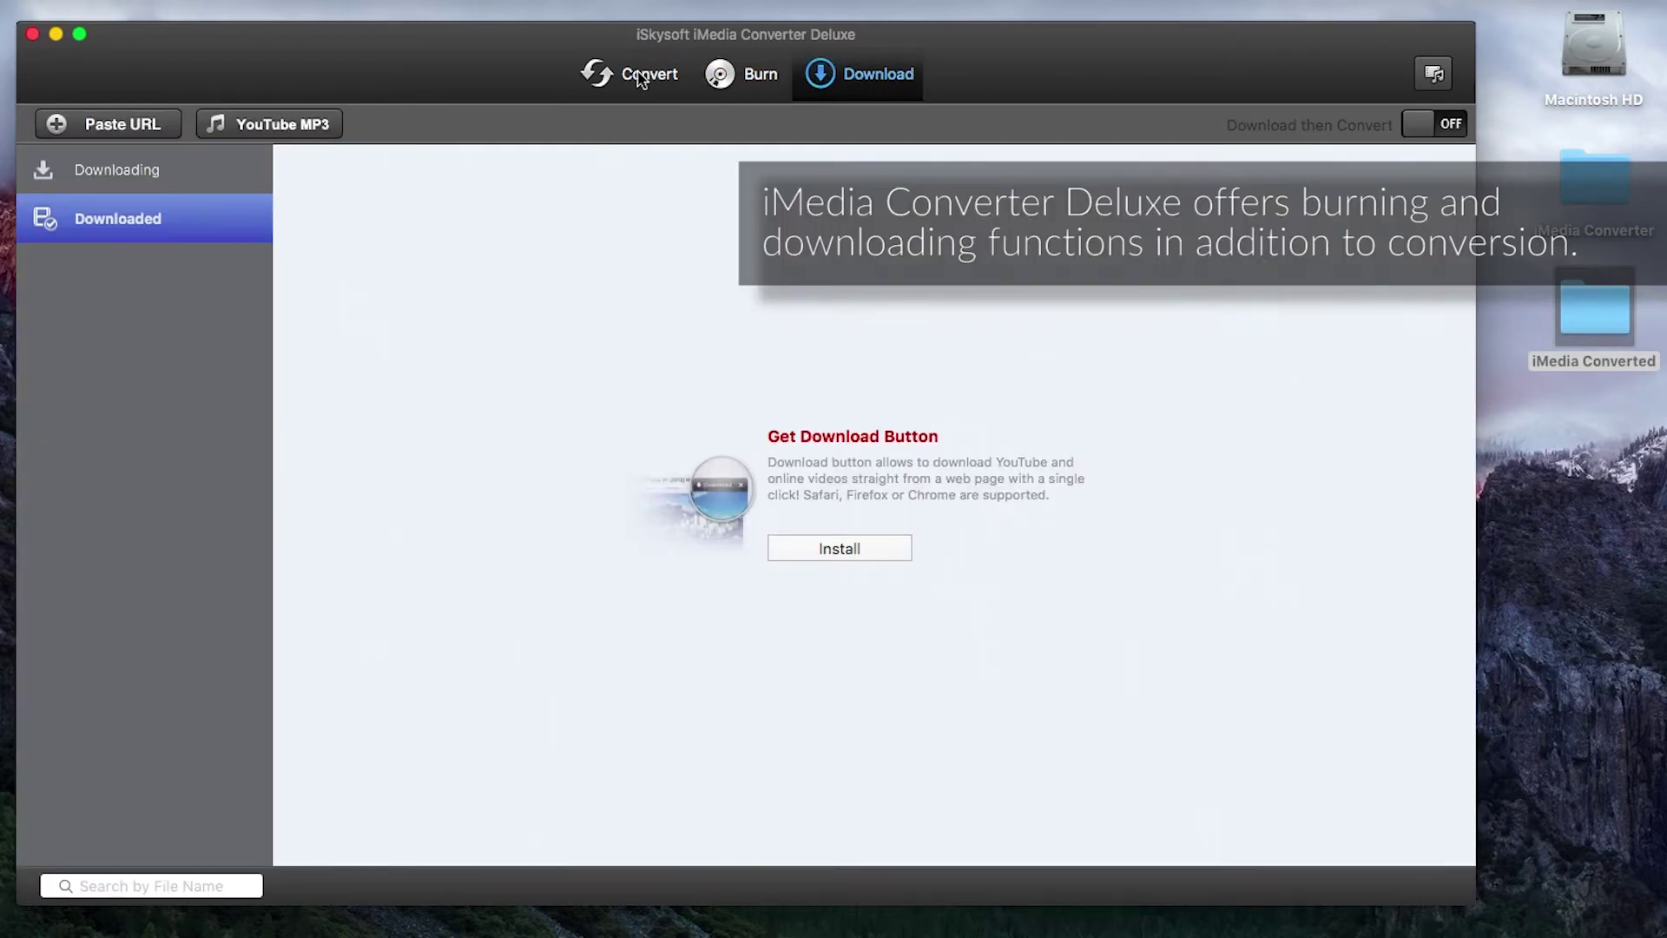
pyautogui.click(639, 75)
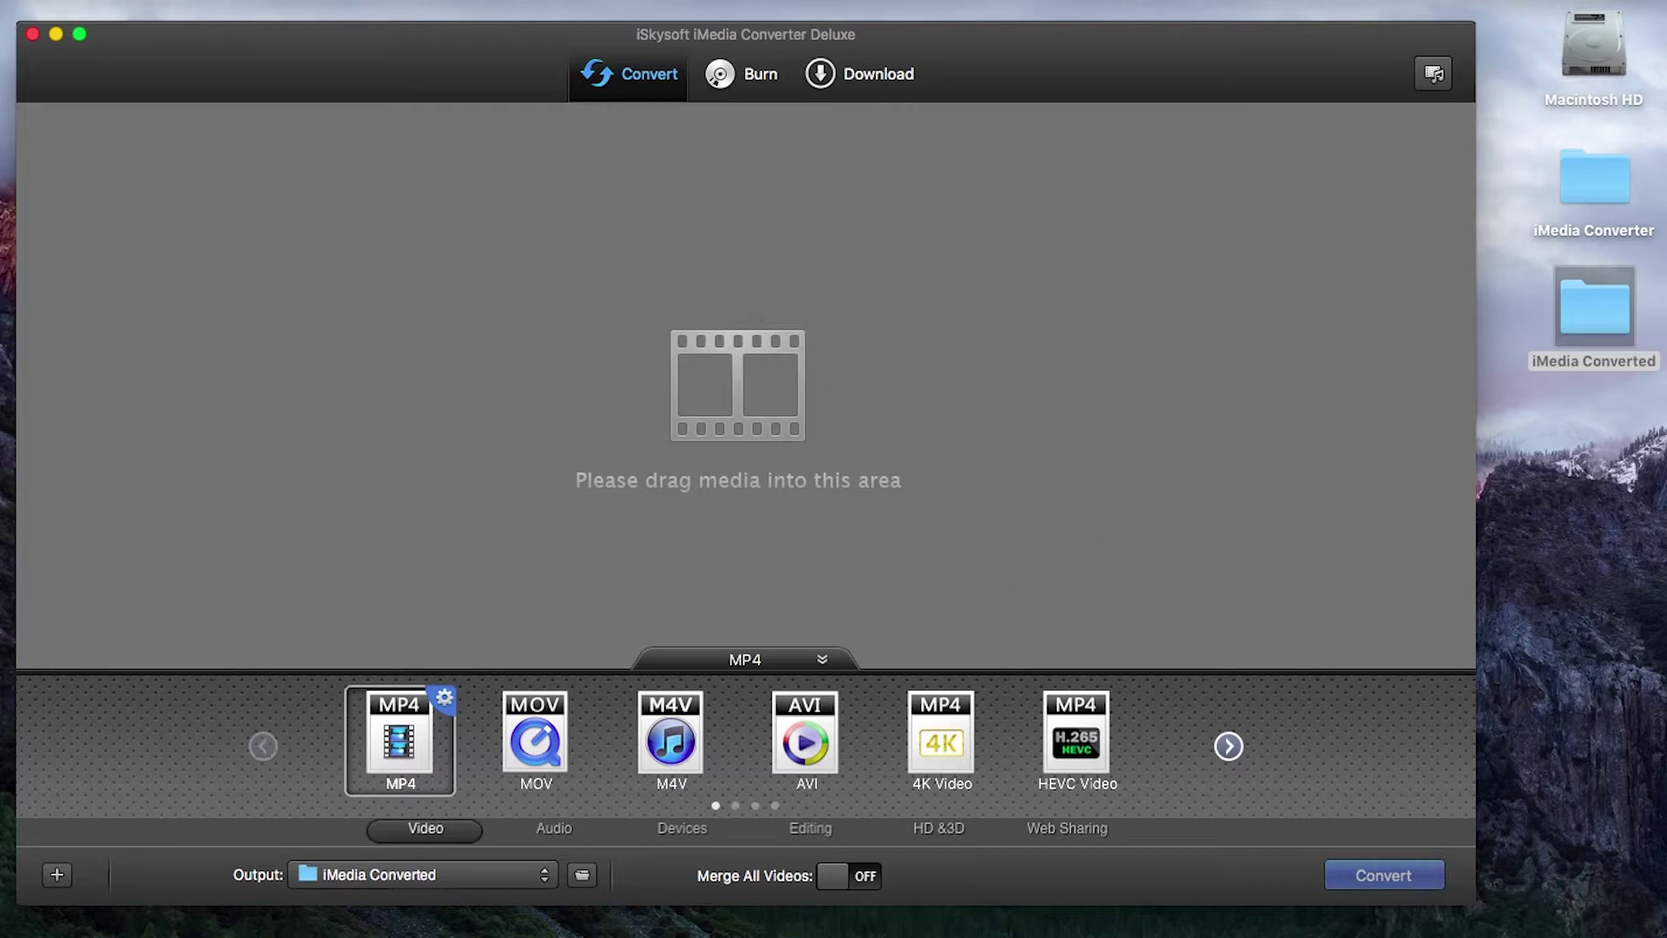
# Drag the Misool, Raja Ampat MP4 from the iMedia Converter folder into the queue and close Finder
pyautogui.doubleClick(1589, 196)
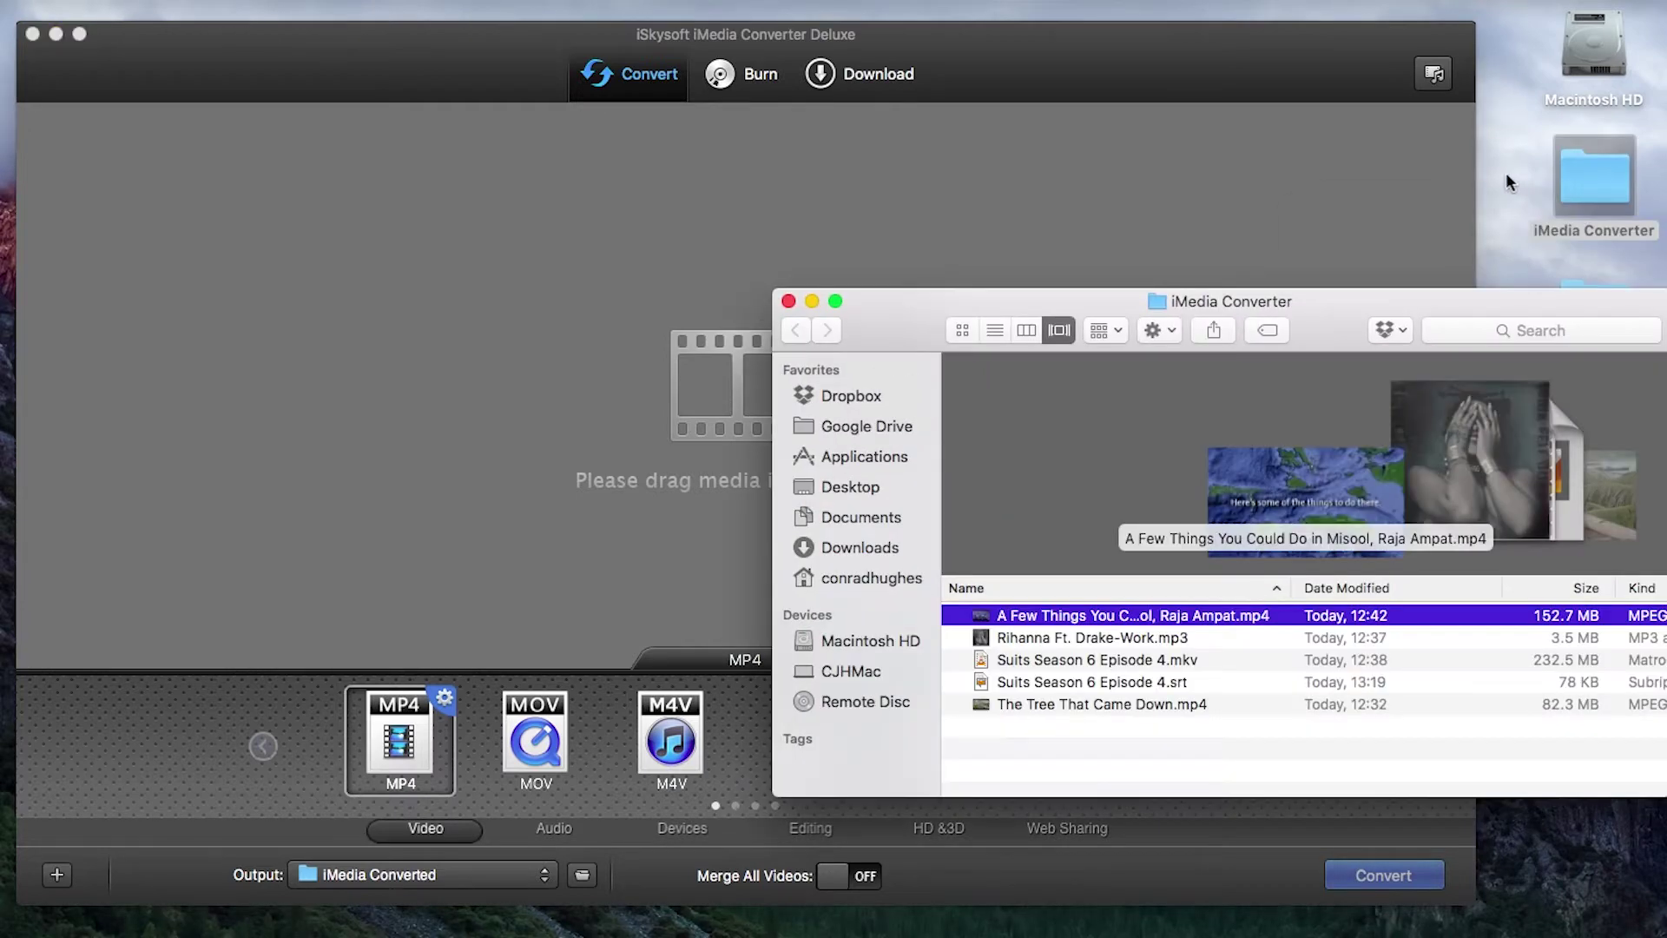
pyautogui.click(1029, 659)
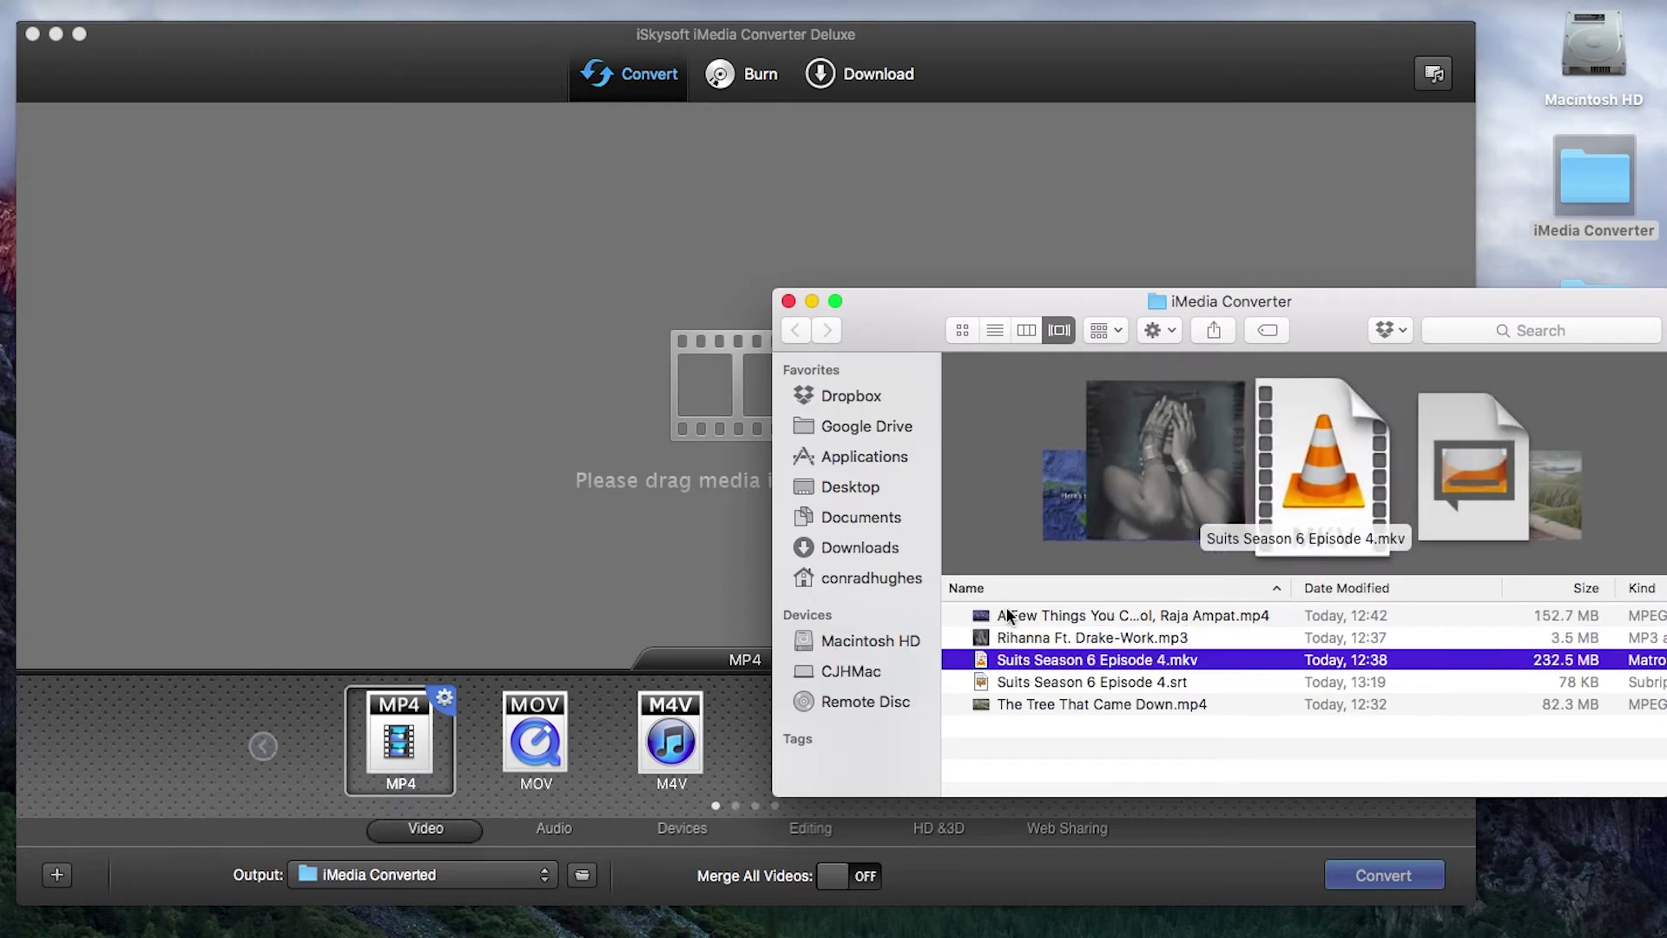
pyautogui.click(1009, 616)
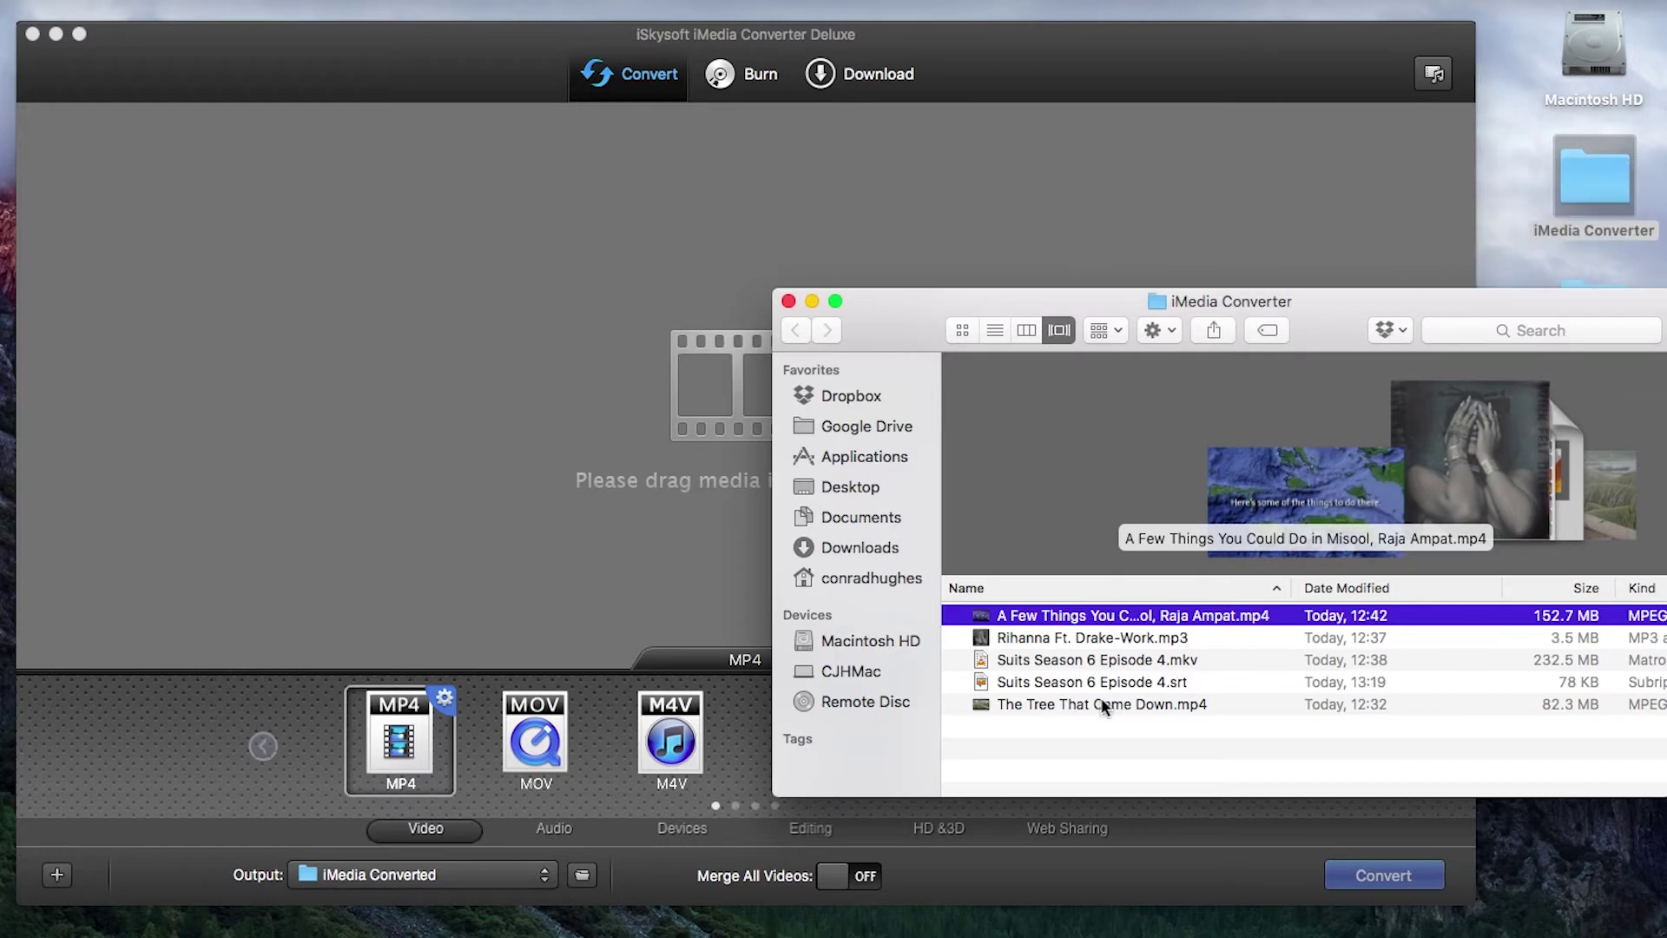
pyautogui.moveTo(1026, 613); pyautogui.dragTo(424, 326)
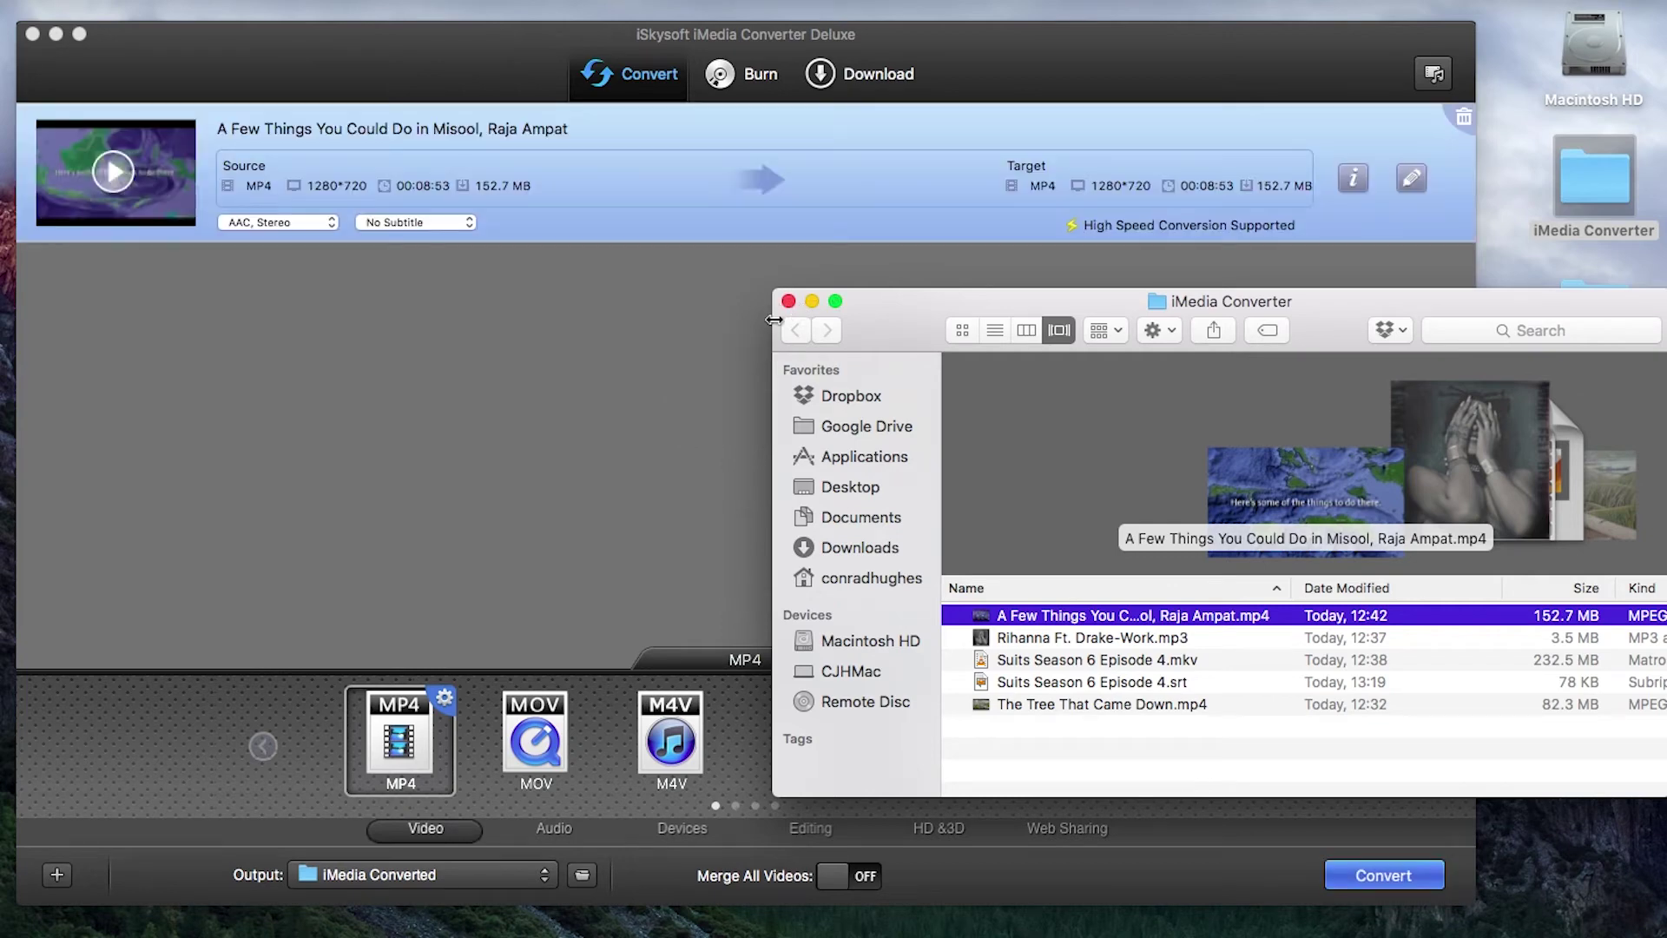
pyautogui.click(787, 303)
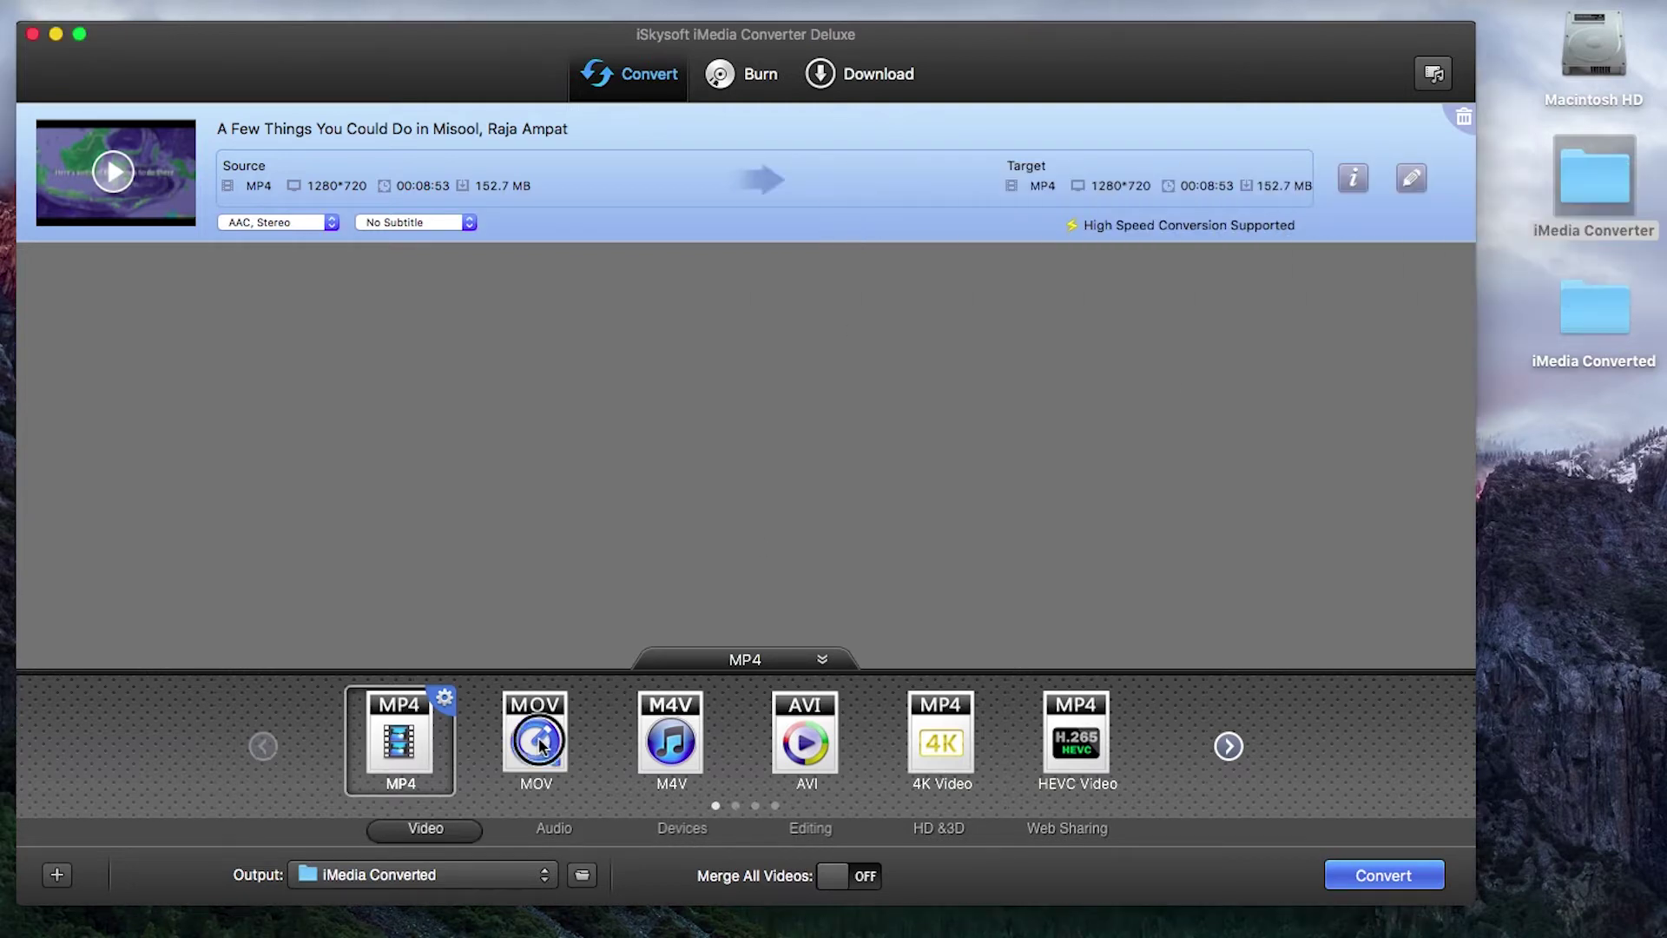
# Preview the MOV, M4V, AVI, 4K Video and HEVC Video output formats, then page to more formats
pyautogui.click(547, 745)
pyautogui.click(673, 749)
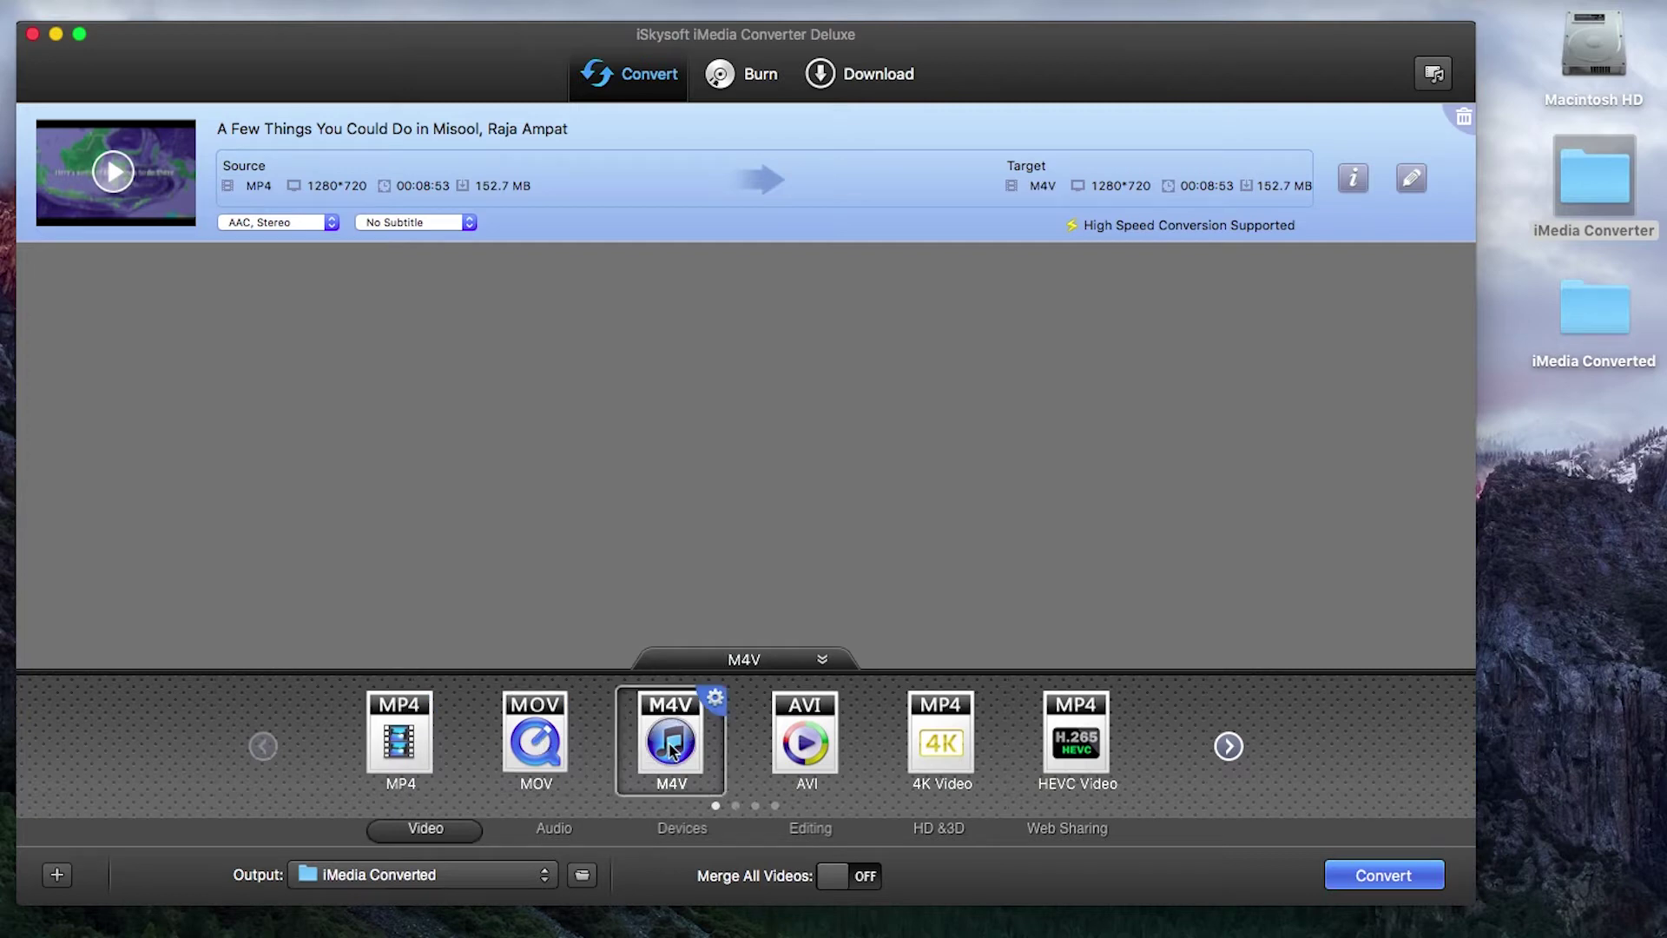
pyautogui.click(799, 759)
pyautogui.click(958, 748)
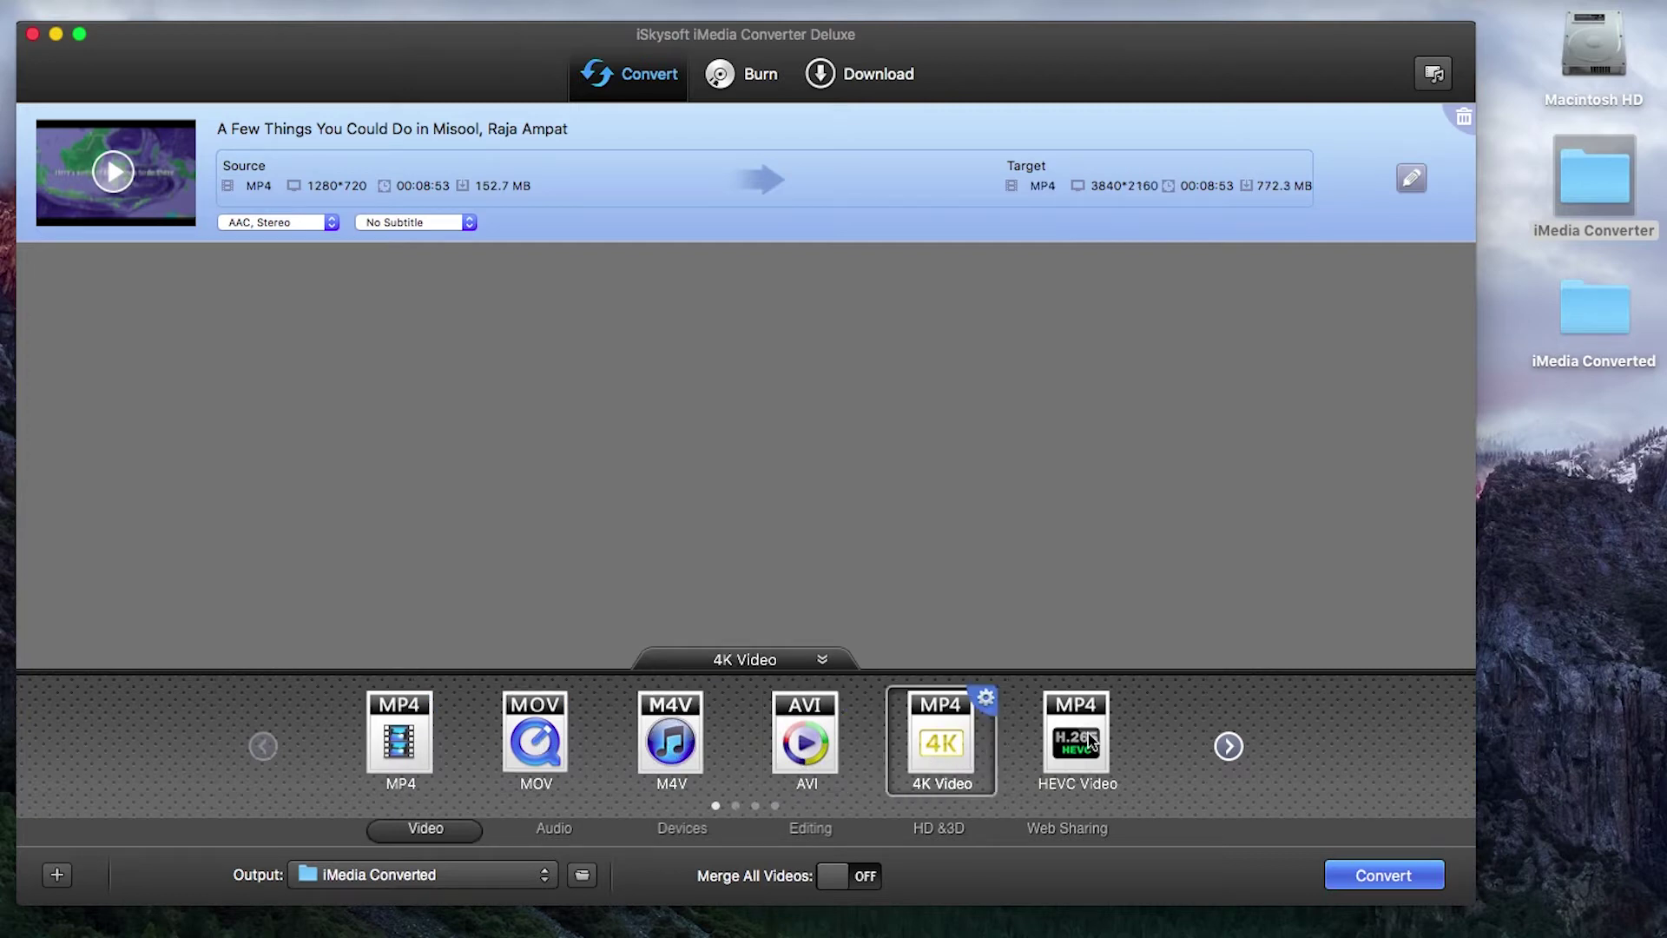
pyautogui.click(1092, 742)
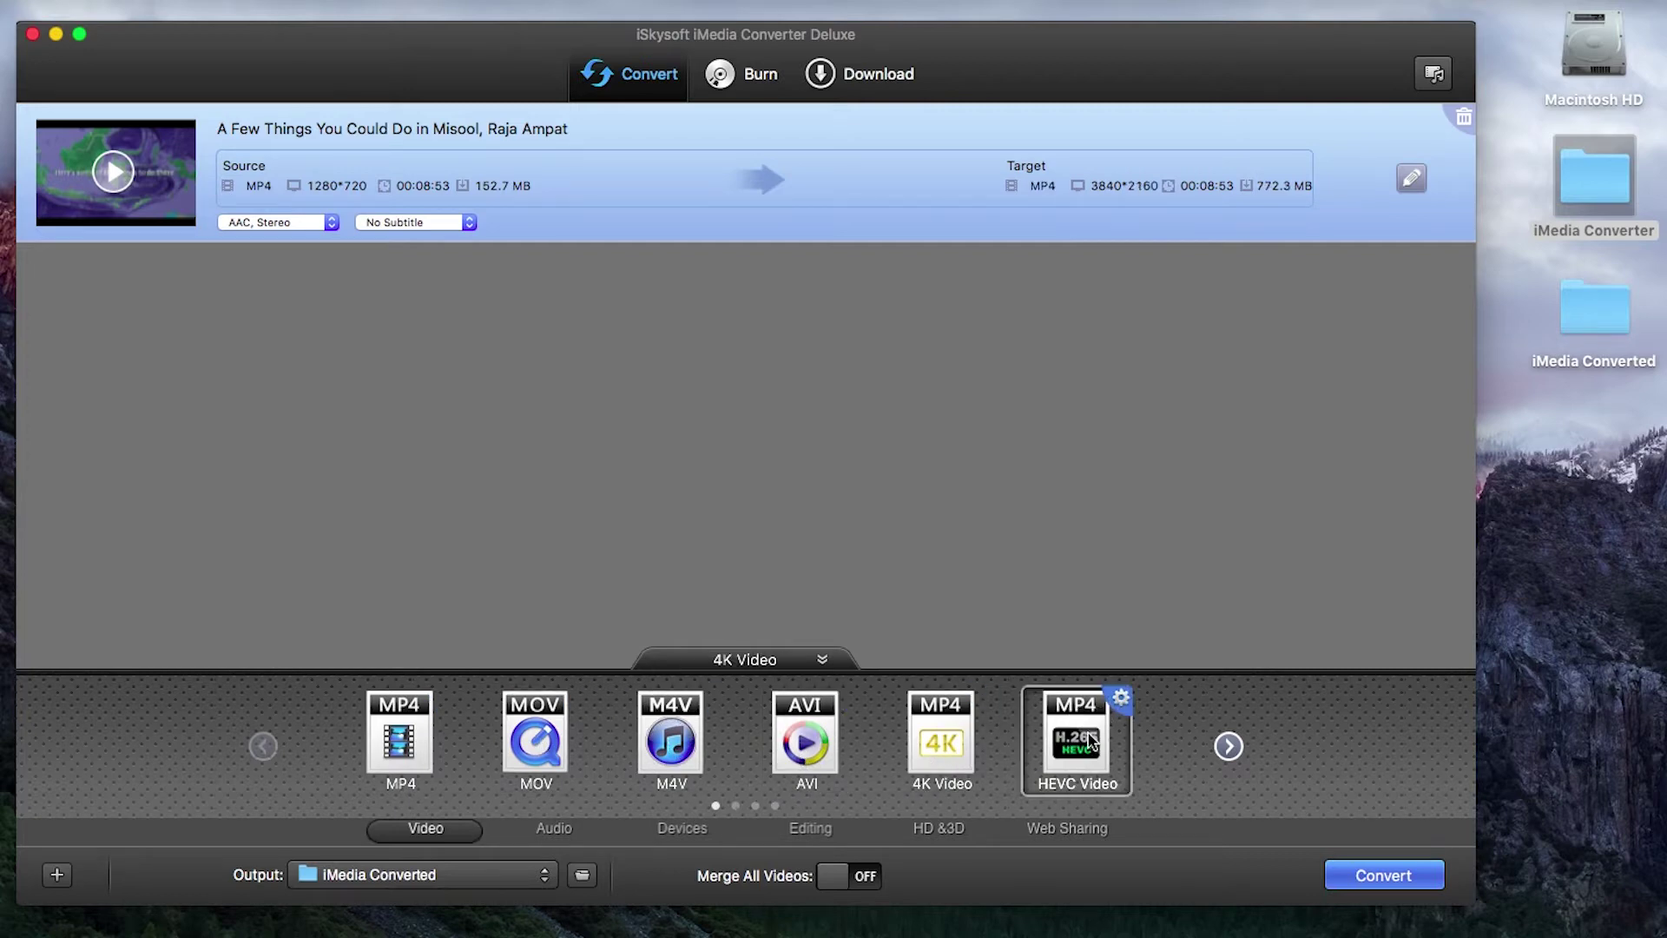
pyautogui.click(1227, 745)
# Try HEVC MKV, WMV, MPEG-2, DivX and MPEG-1, settling on MKV and opening its settings
pyautogui.click(396, 748)
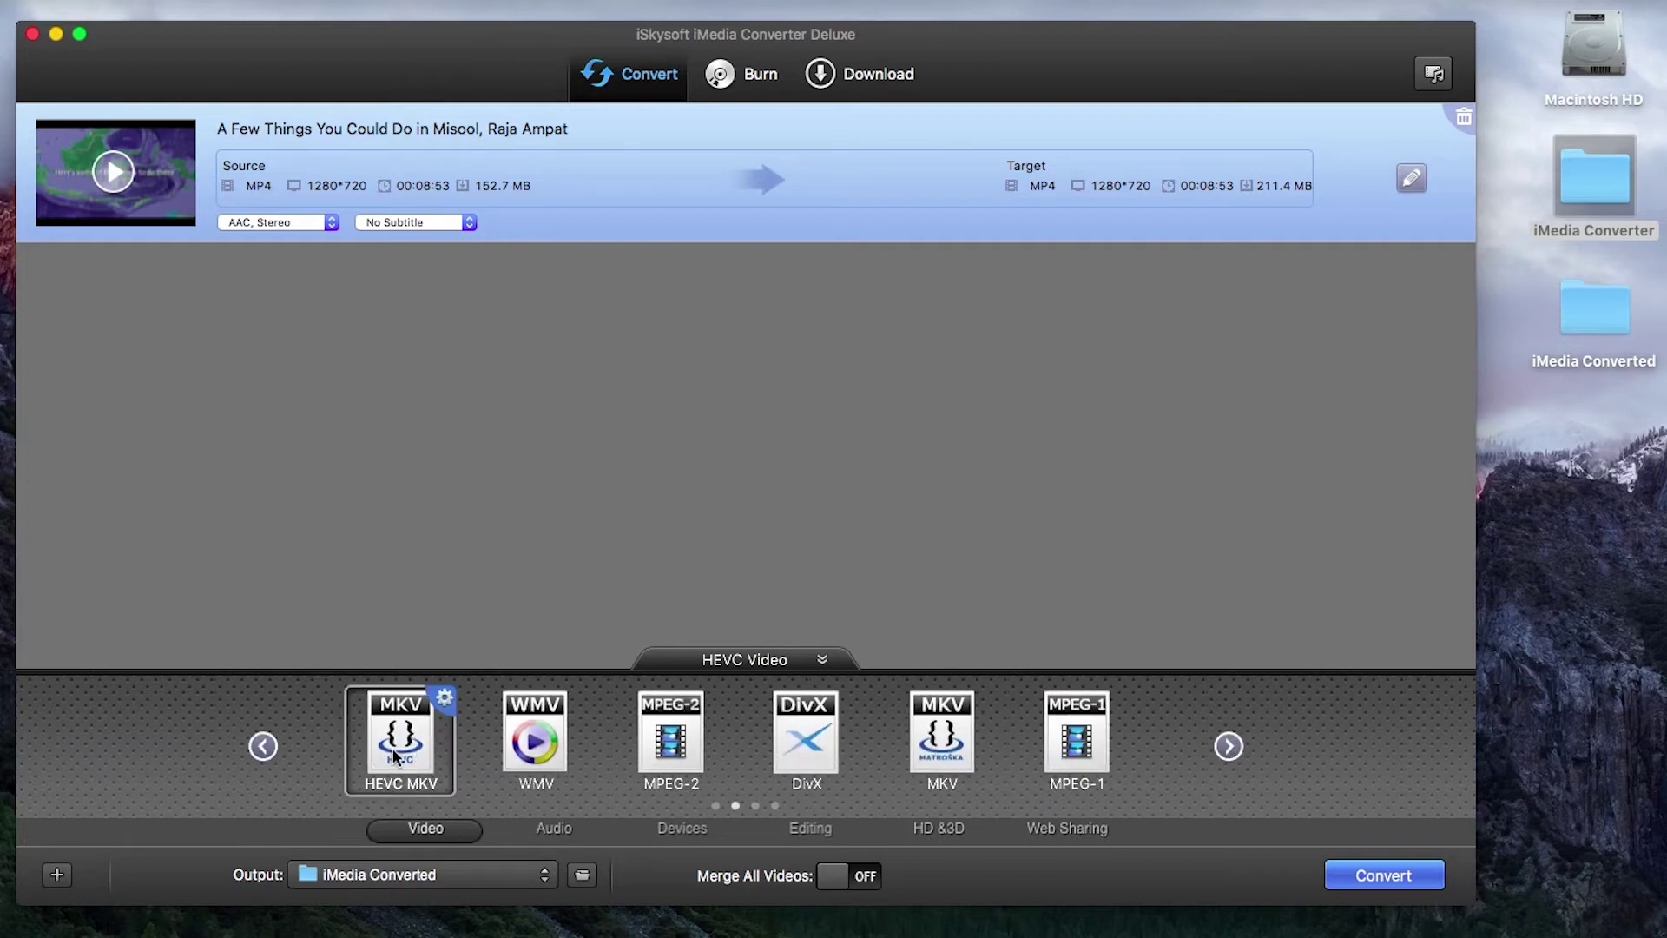
pyautogui.click(538, 750)
pyautogui.click(671, 750)
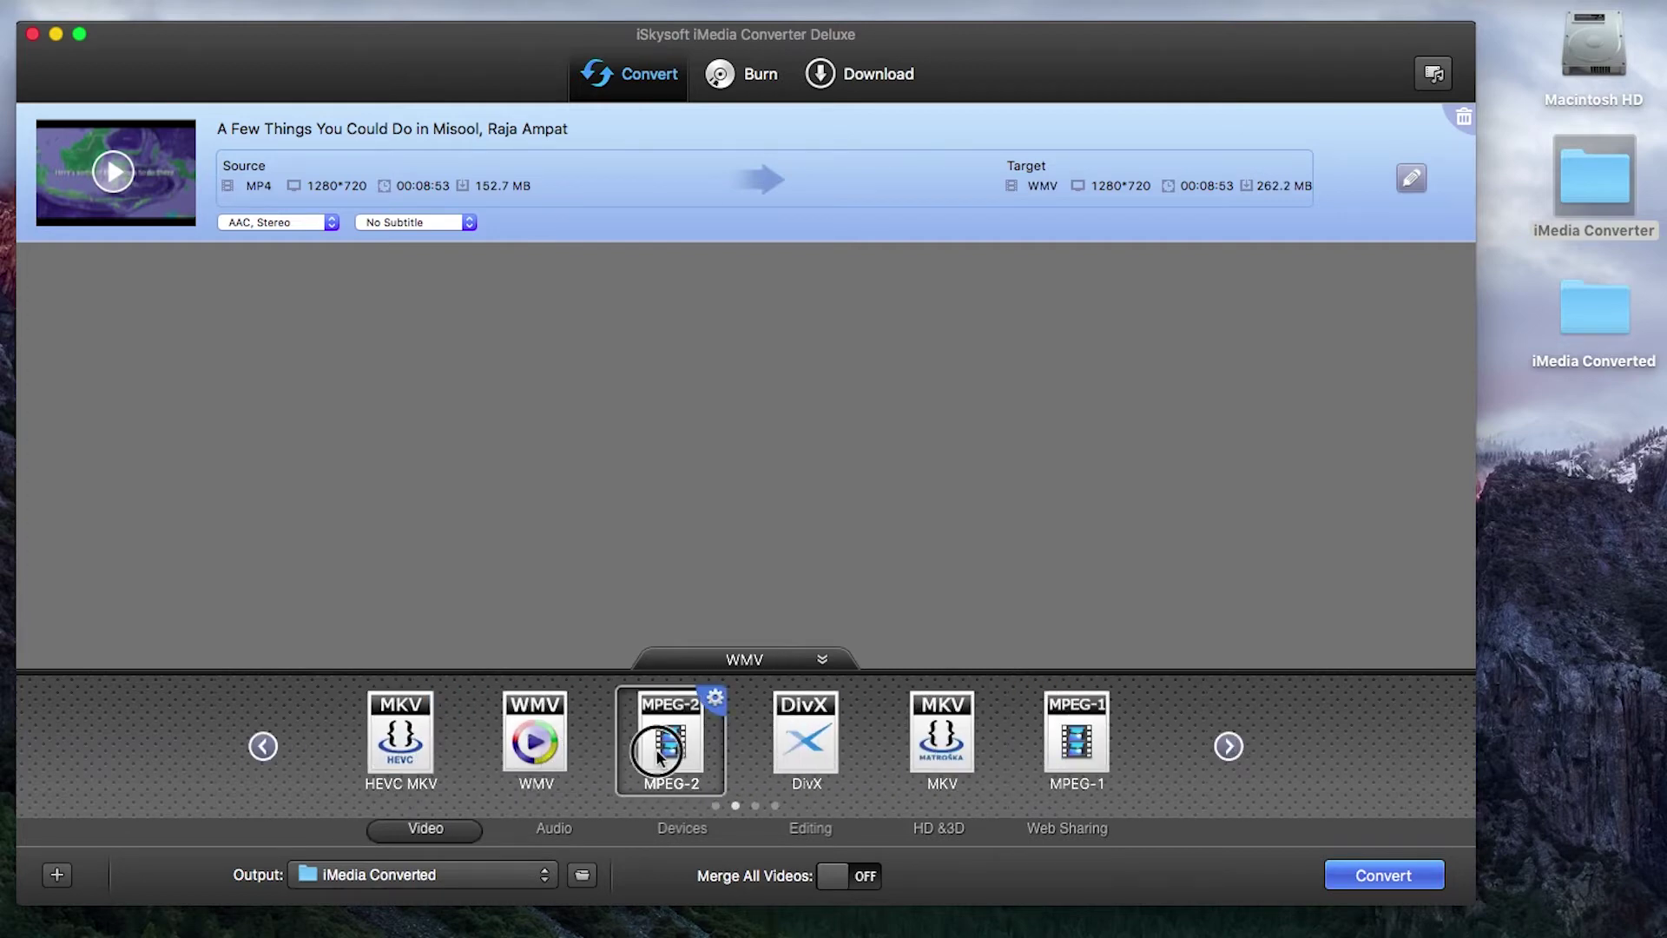
pyautogui.click(768, 756)
pyautogui.click(961, 755)
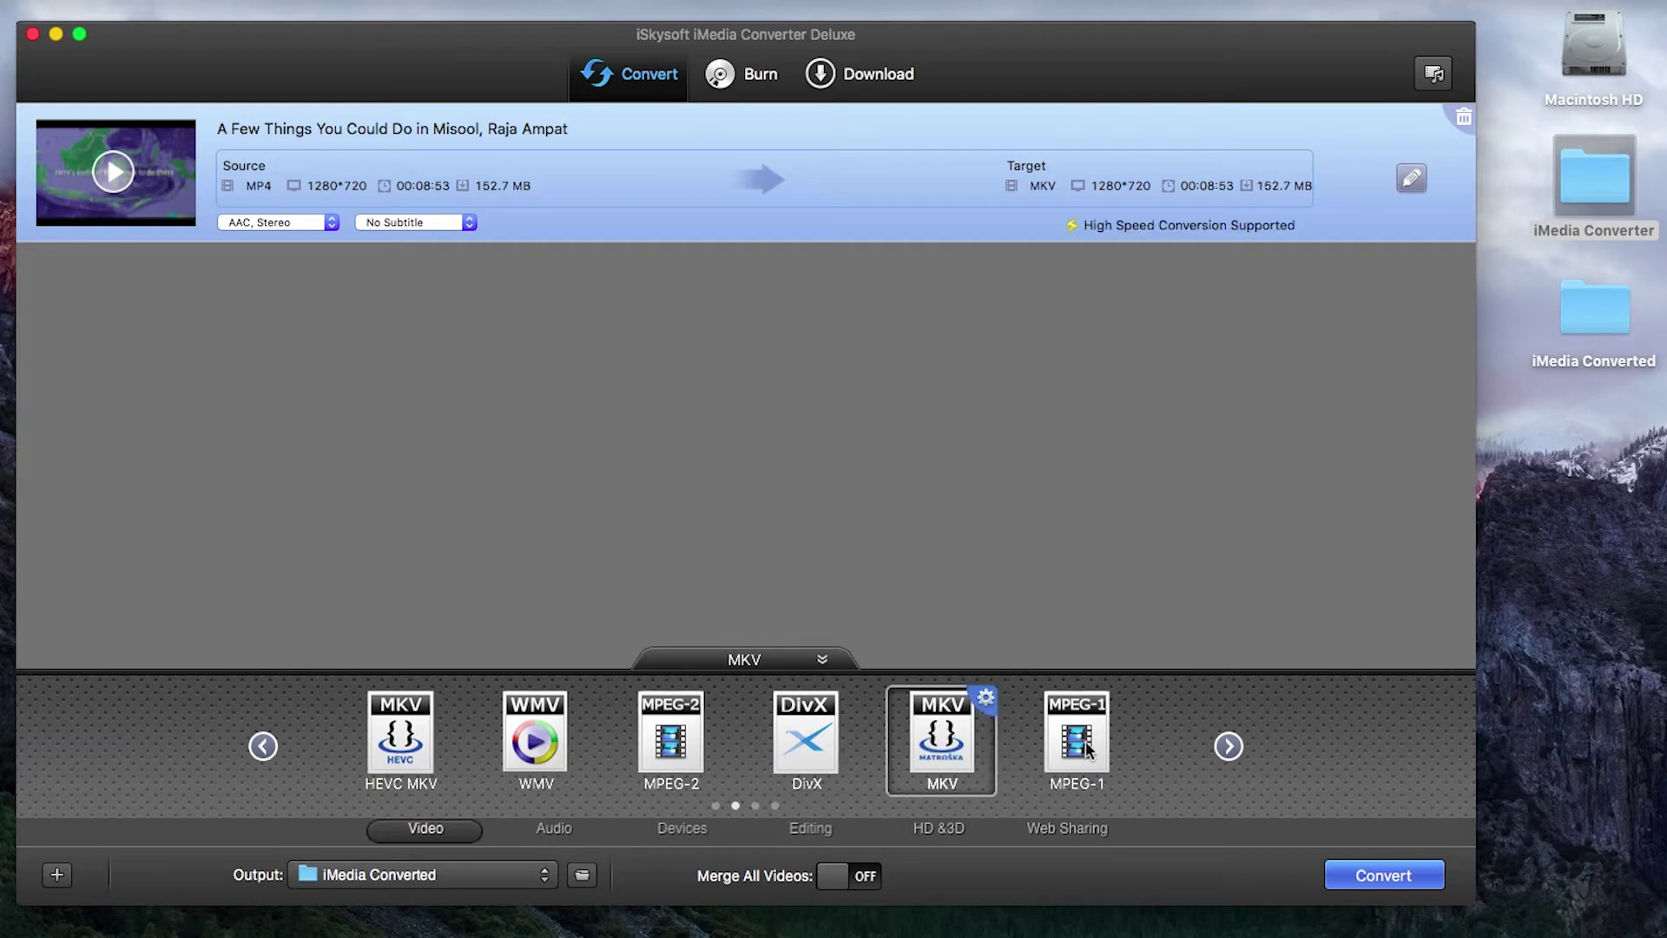
pyautogui.click(1071, 752)
pyautogui.click(959, 747)
pyautogui.click(816, 753)
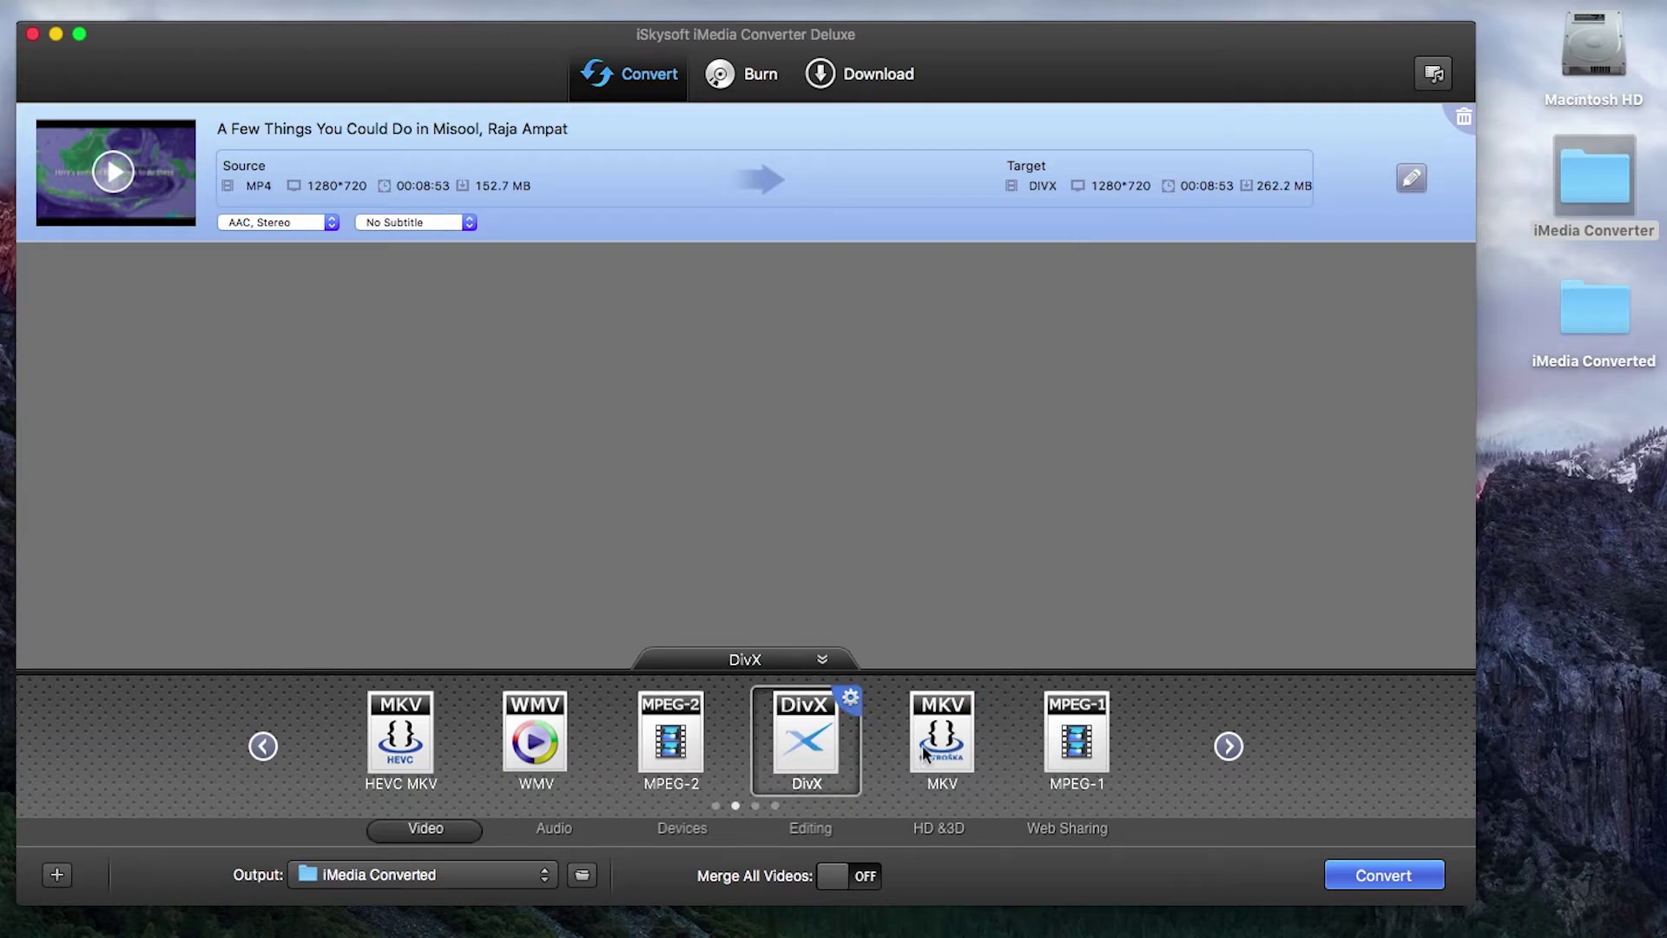
pyautogui.click(924, 756)
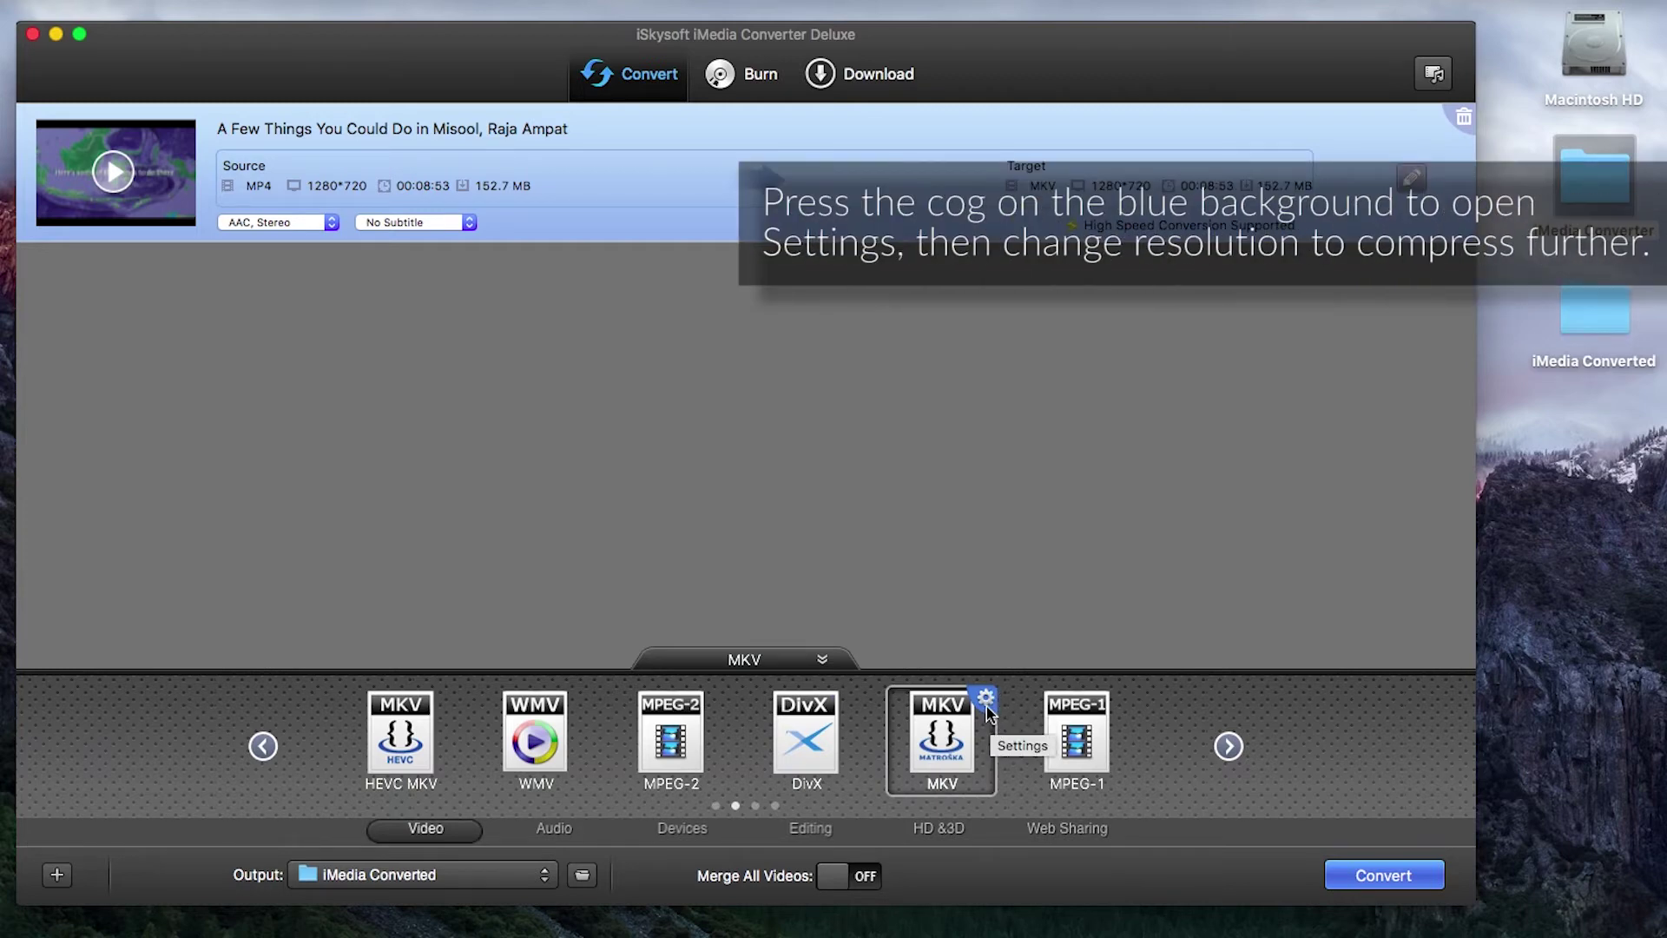
pyautogui.click(987, 706)
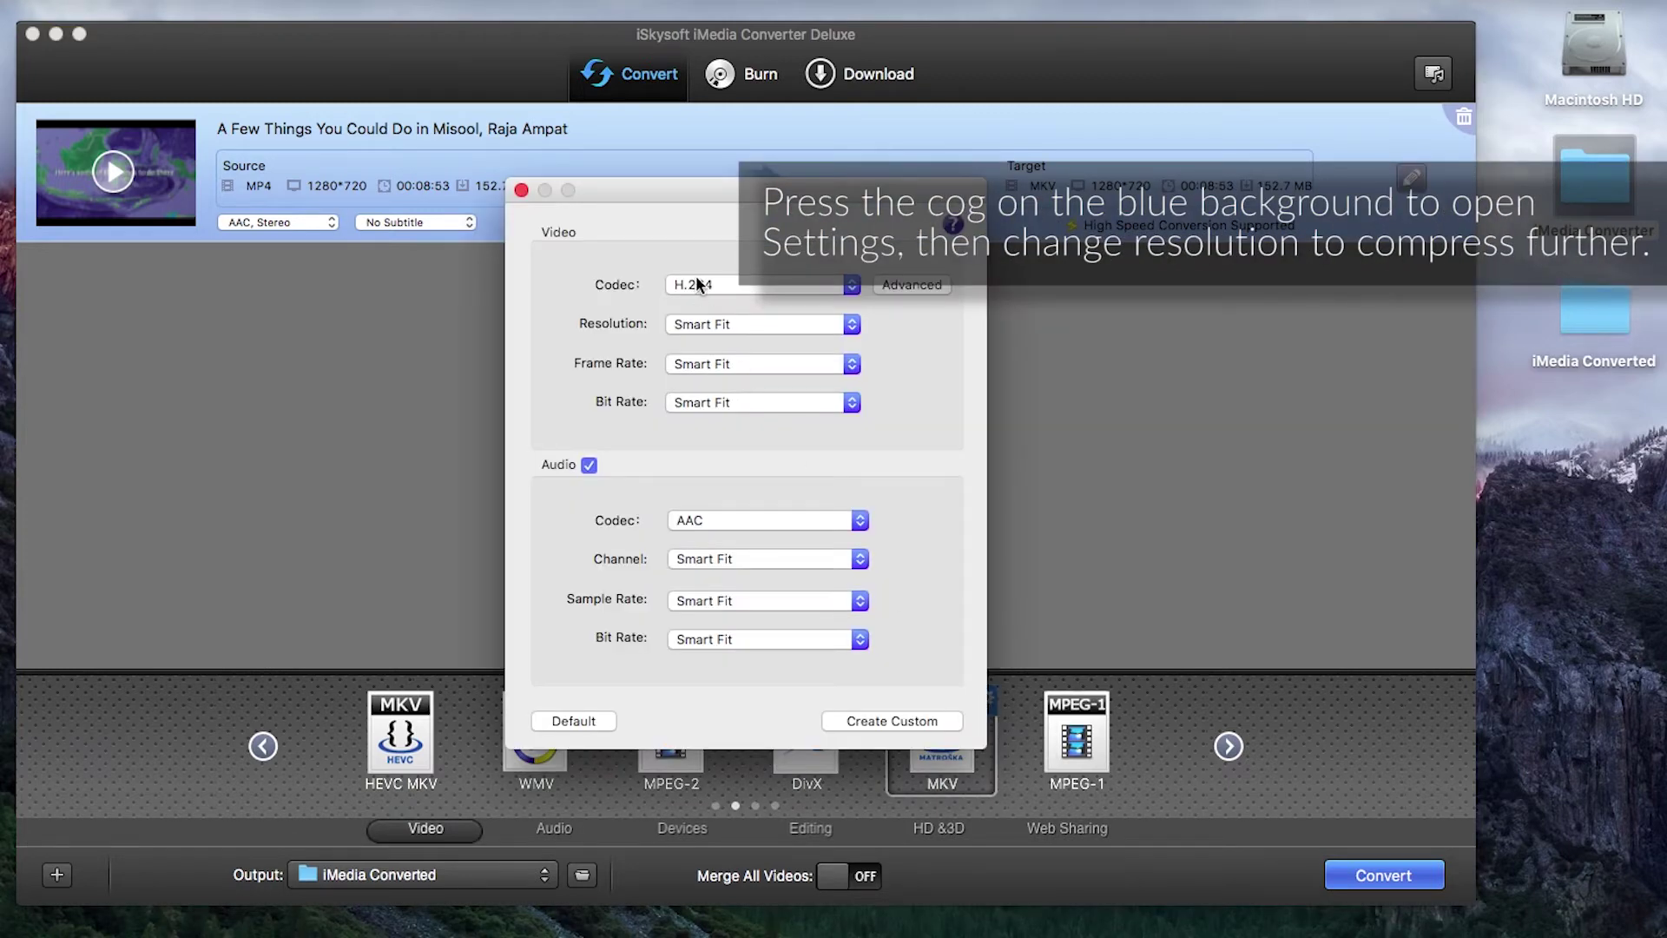
# Set the MKV output resolution to 720*480, bringing the target to about 135.2 MB
pyautogui.moveTo(623, 215); pyautogui.dragTo(222, 121)
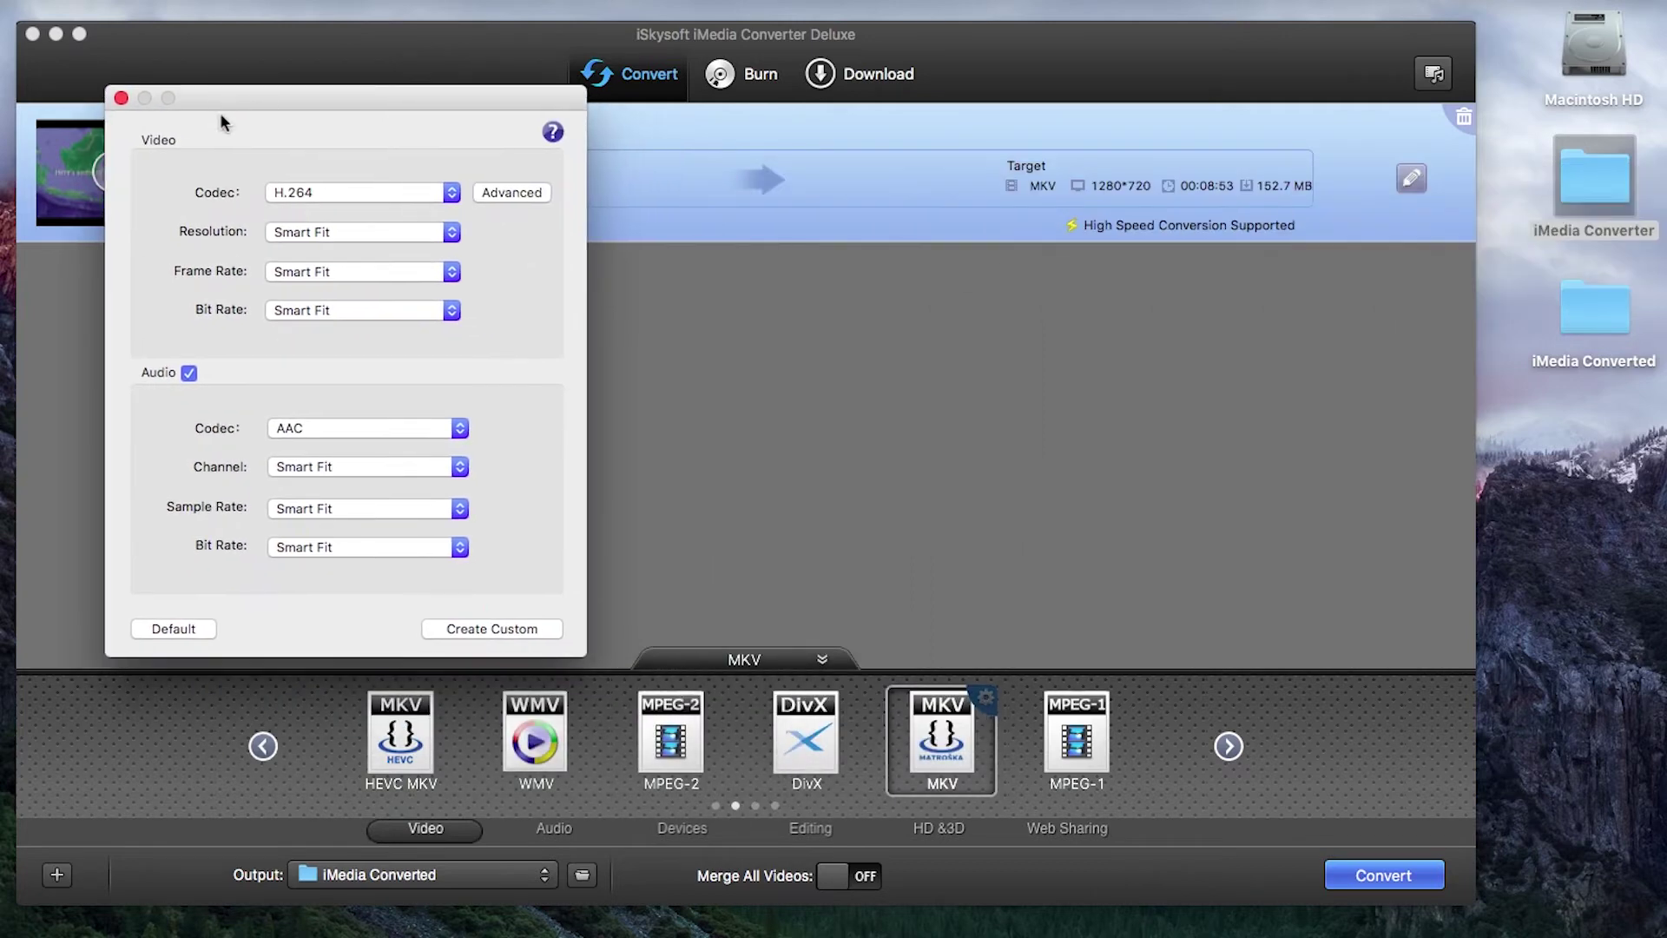
pyautogui.click(348, 232)
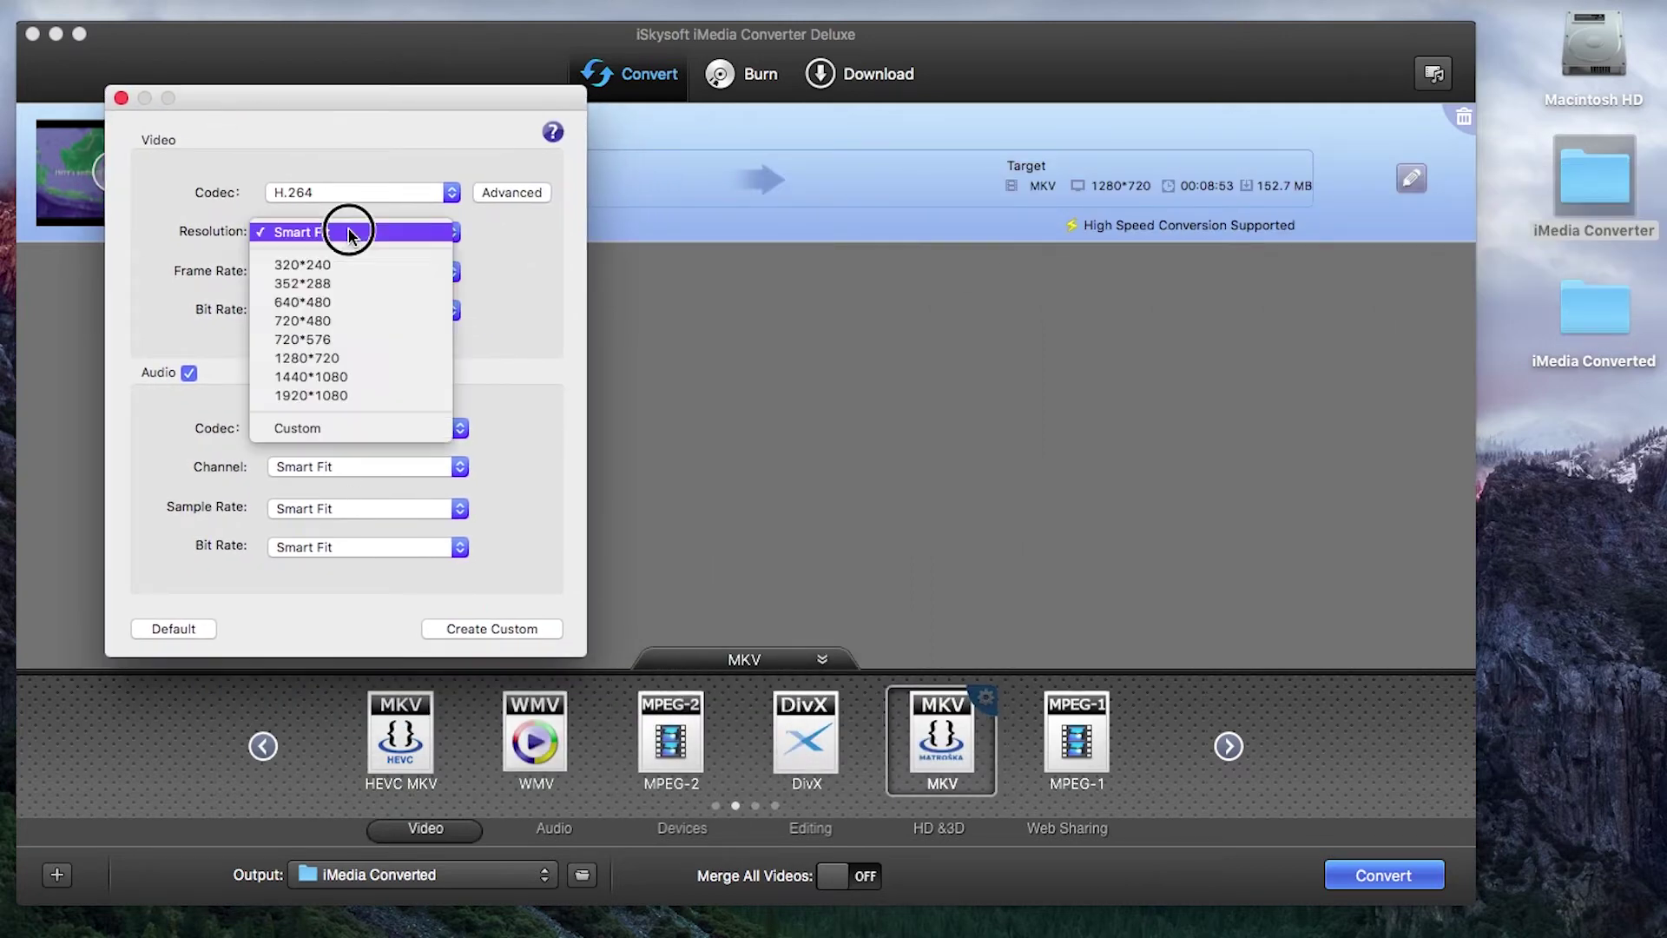
pyautogui.click(333, 321)
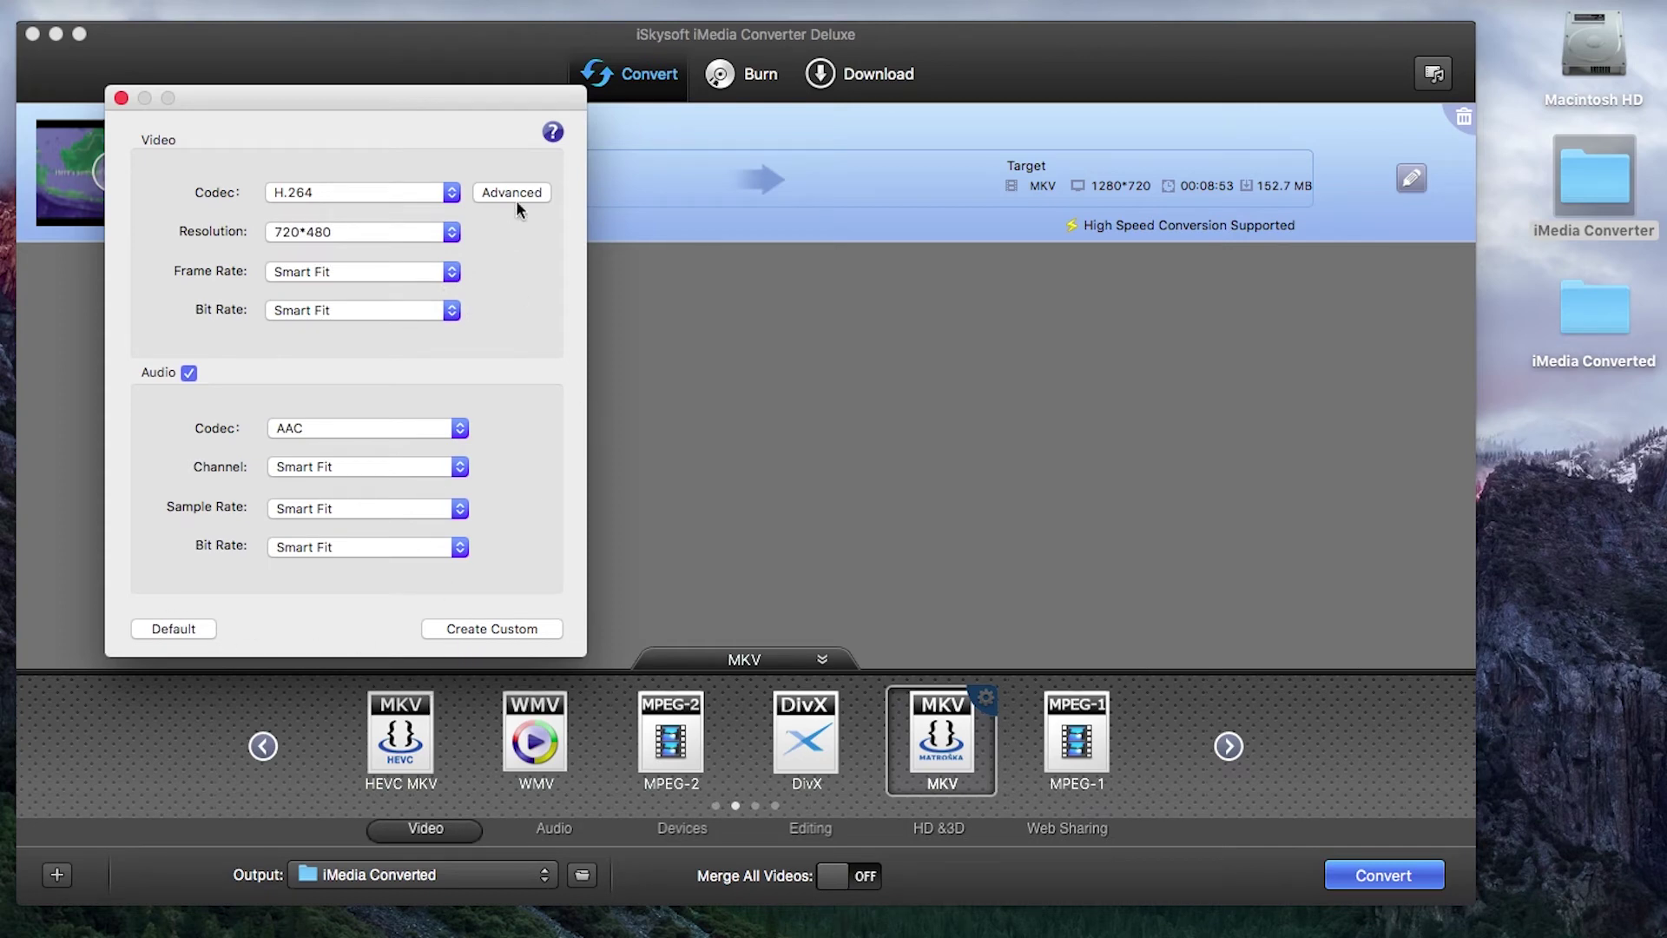
pyautogui.click(122, 98)
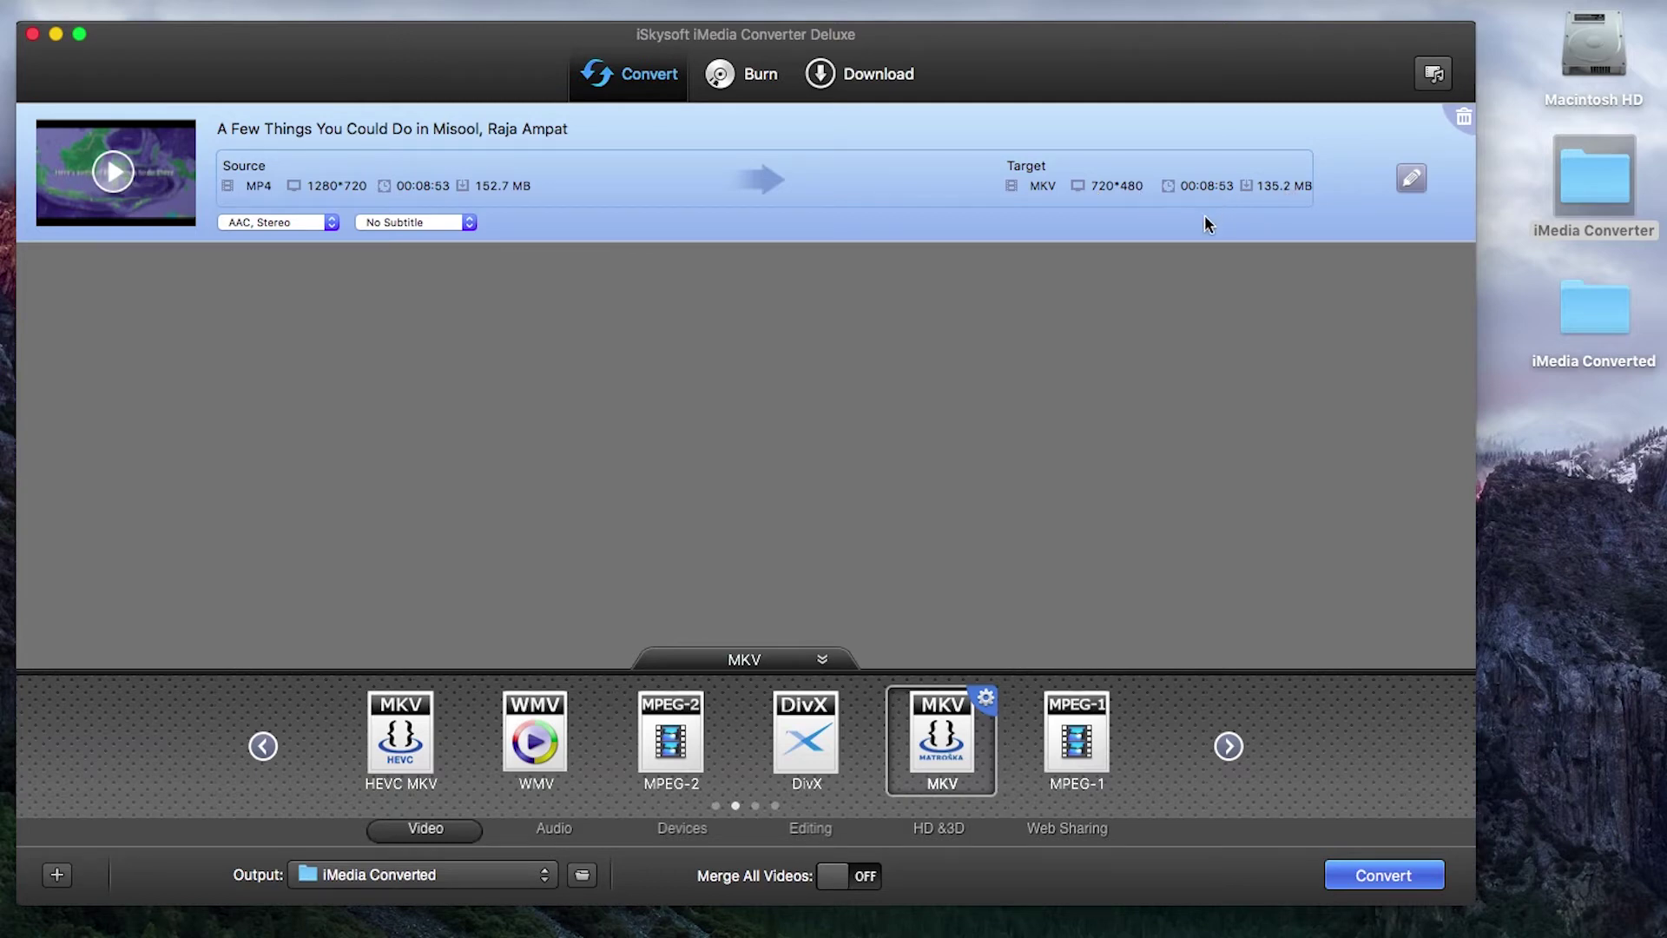
# Inspect the advanced codec options in the MKV settings, leaving the encoding level at Auto
pyautogui.click(986, 700)
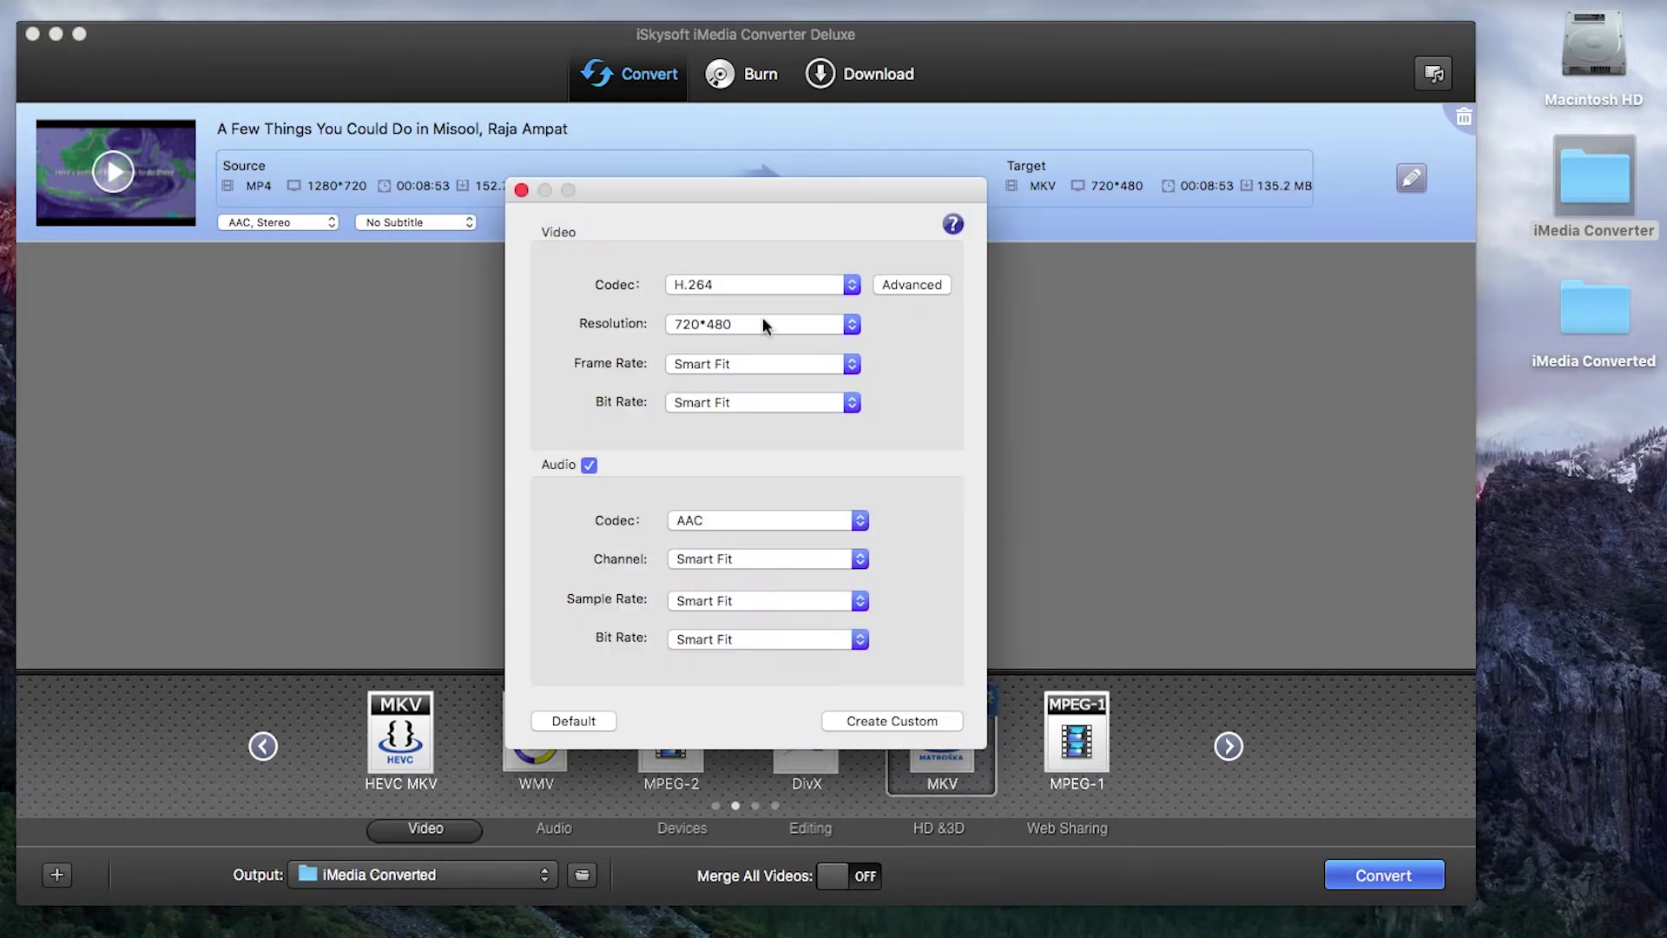
pyautogui.click(887, 283)
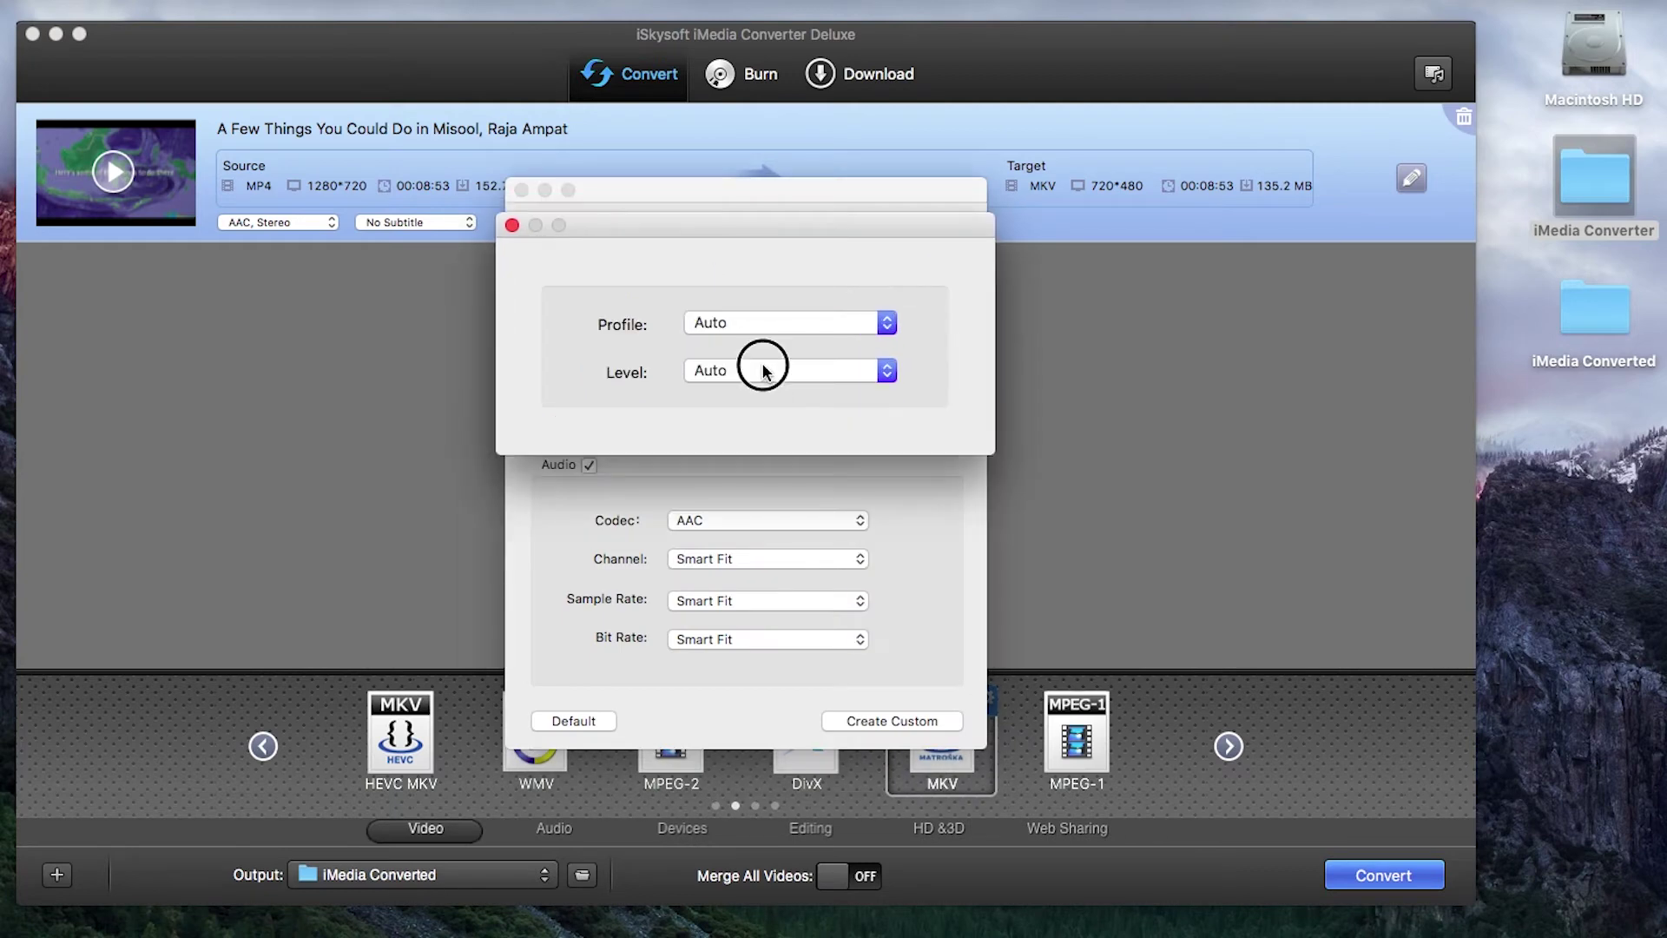
pyautogui.click(763, 370)
pyautogui.click(763, 370)
pyautogui.click(512, 224)
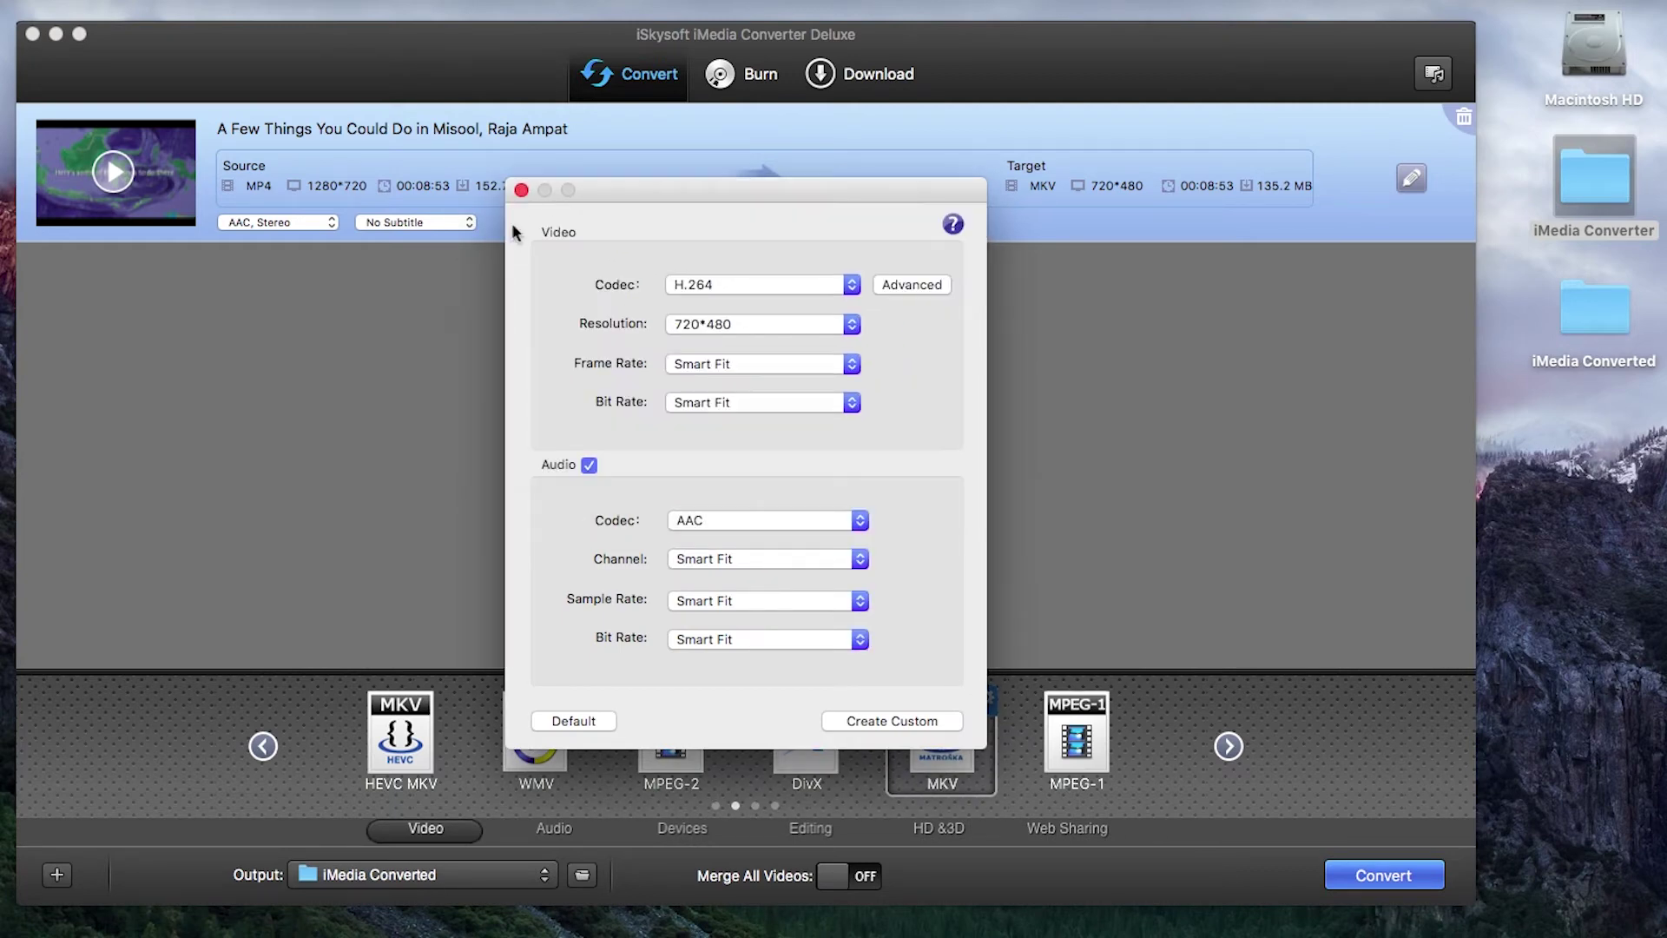
# Try MKV video bit rates of 8000 kbps and then 2000 kbps
pyautogui.click(780, 405)
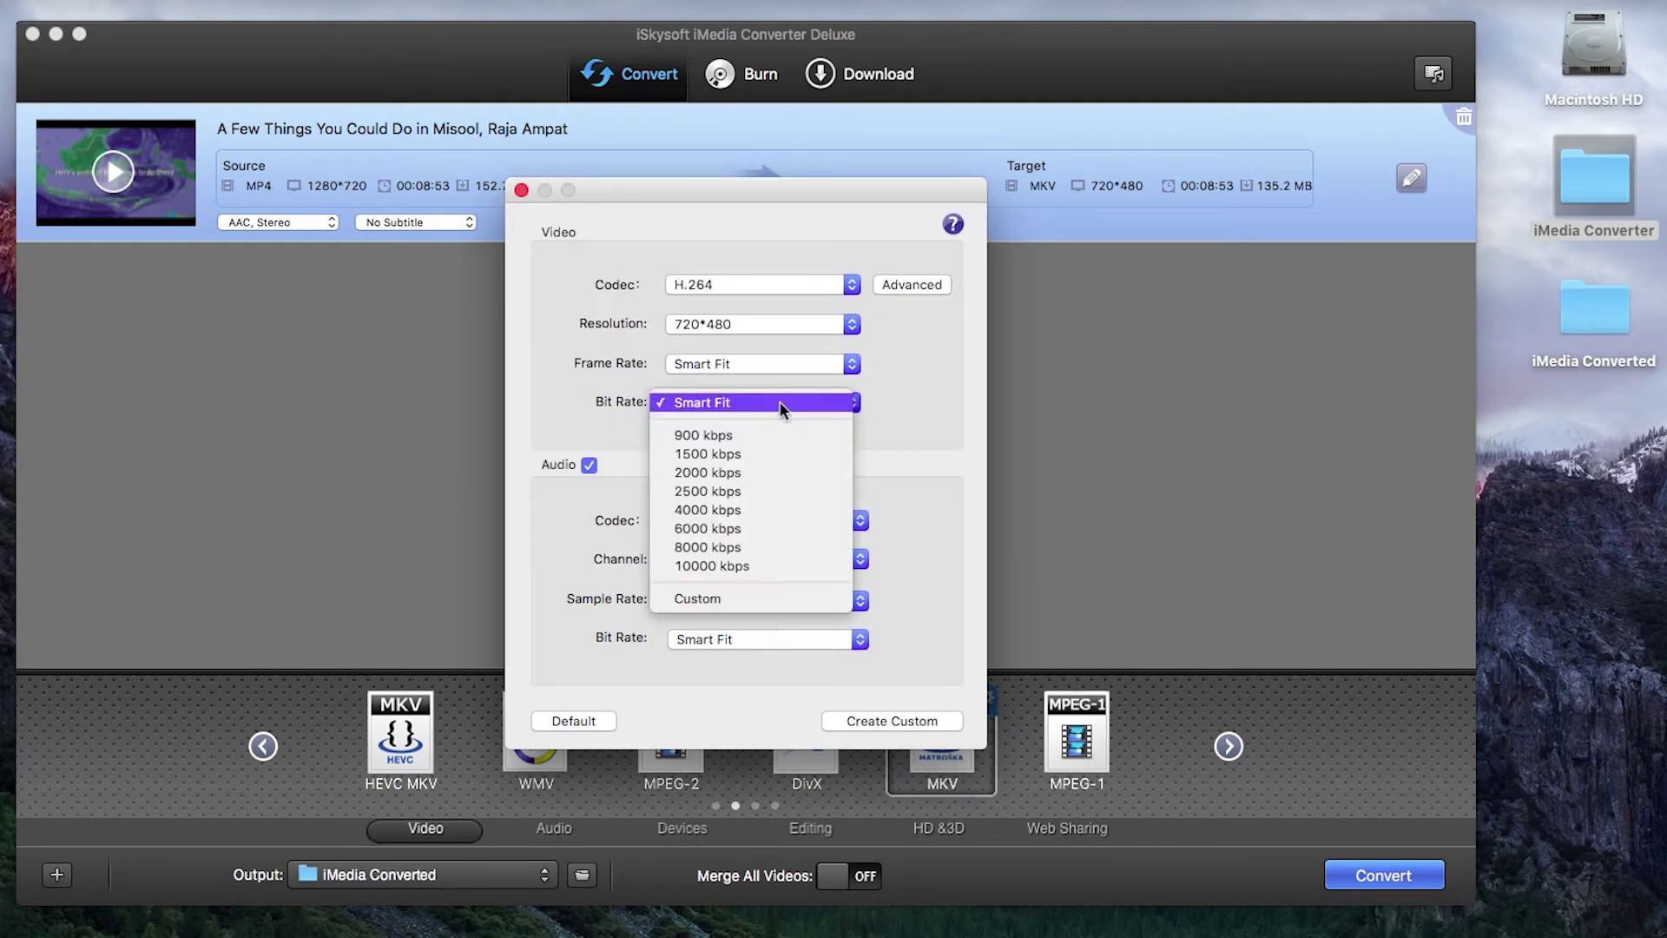
pyautogui.click(738, 546)
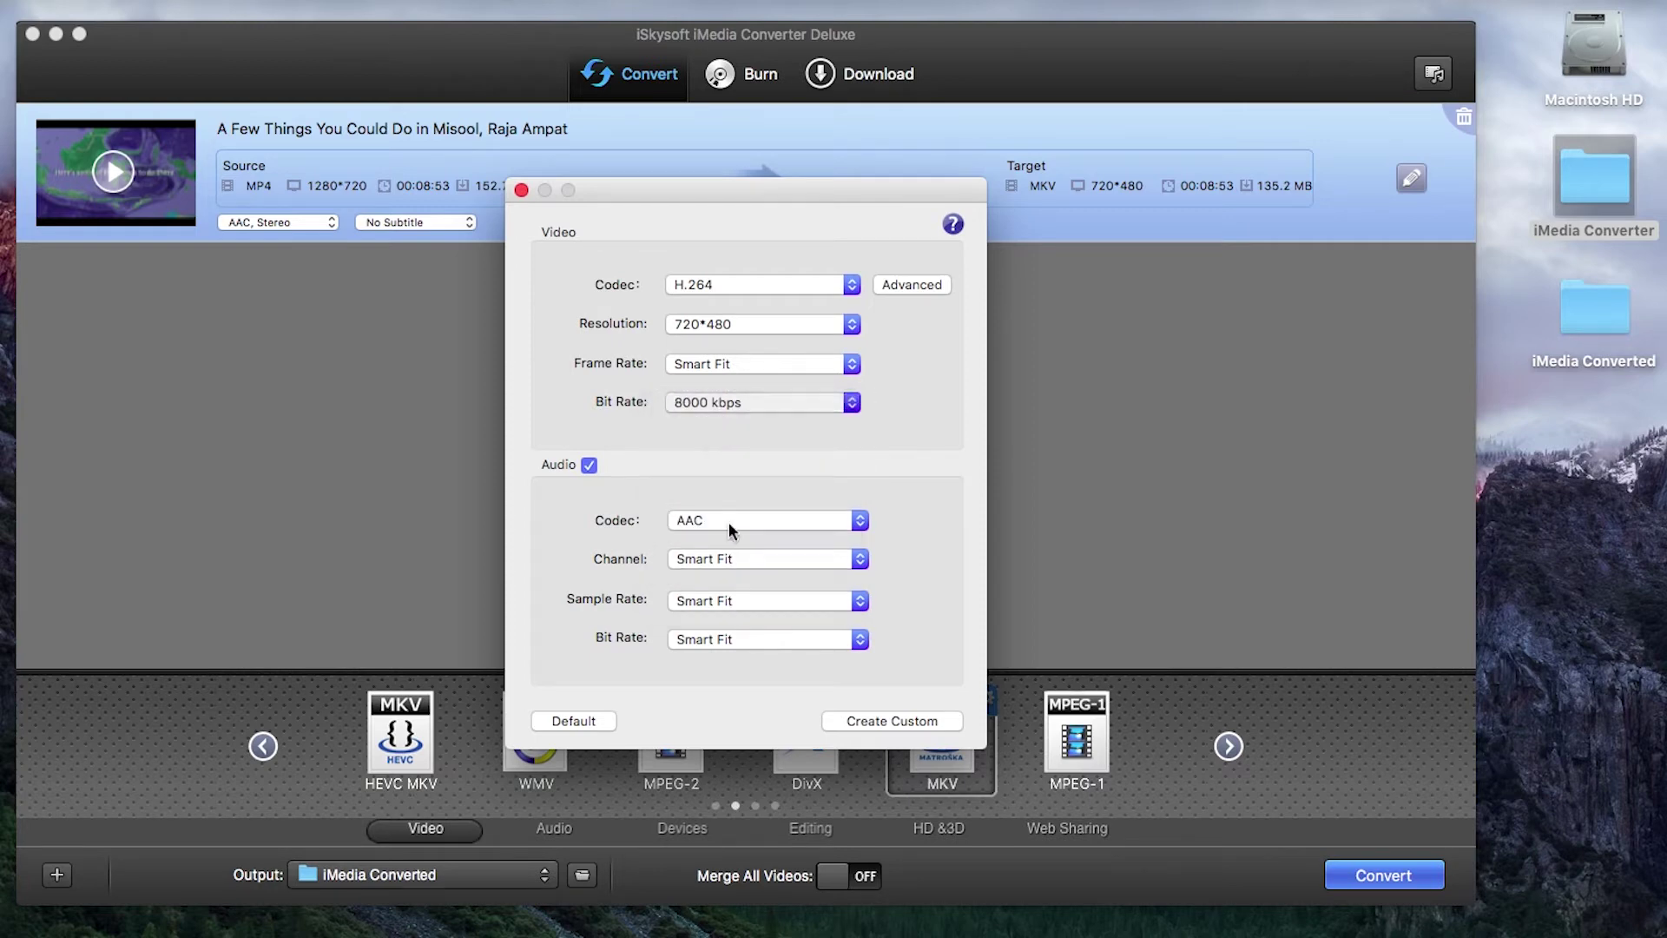
pyautogui.click(522, 193)
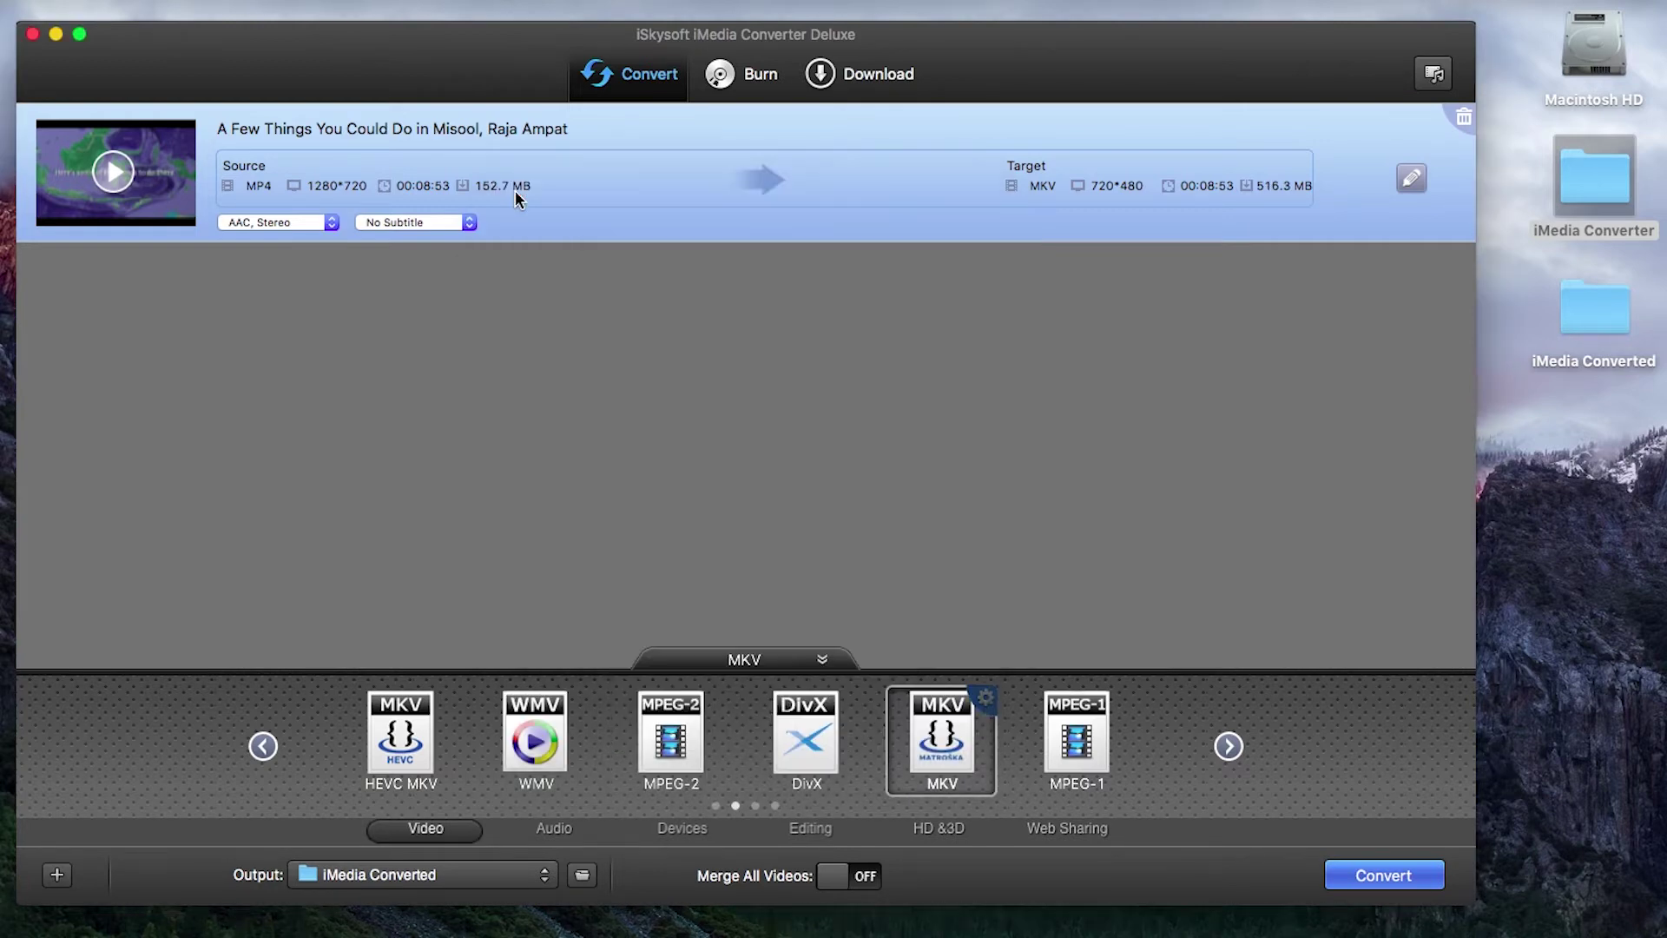
pyautogui.click(988, 701)
pyautogui.click(722, 399)
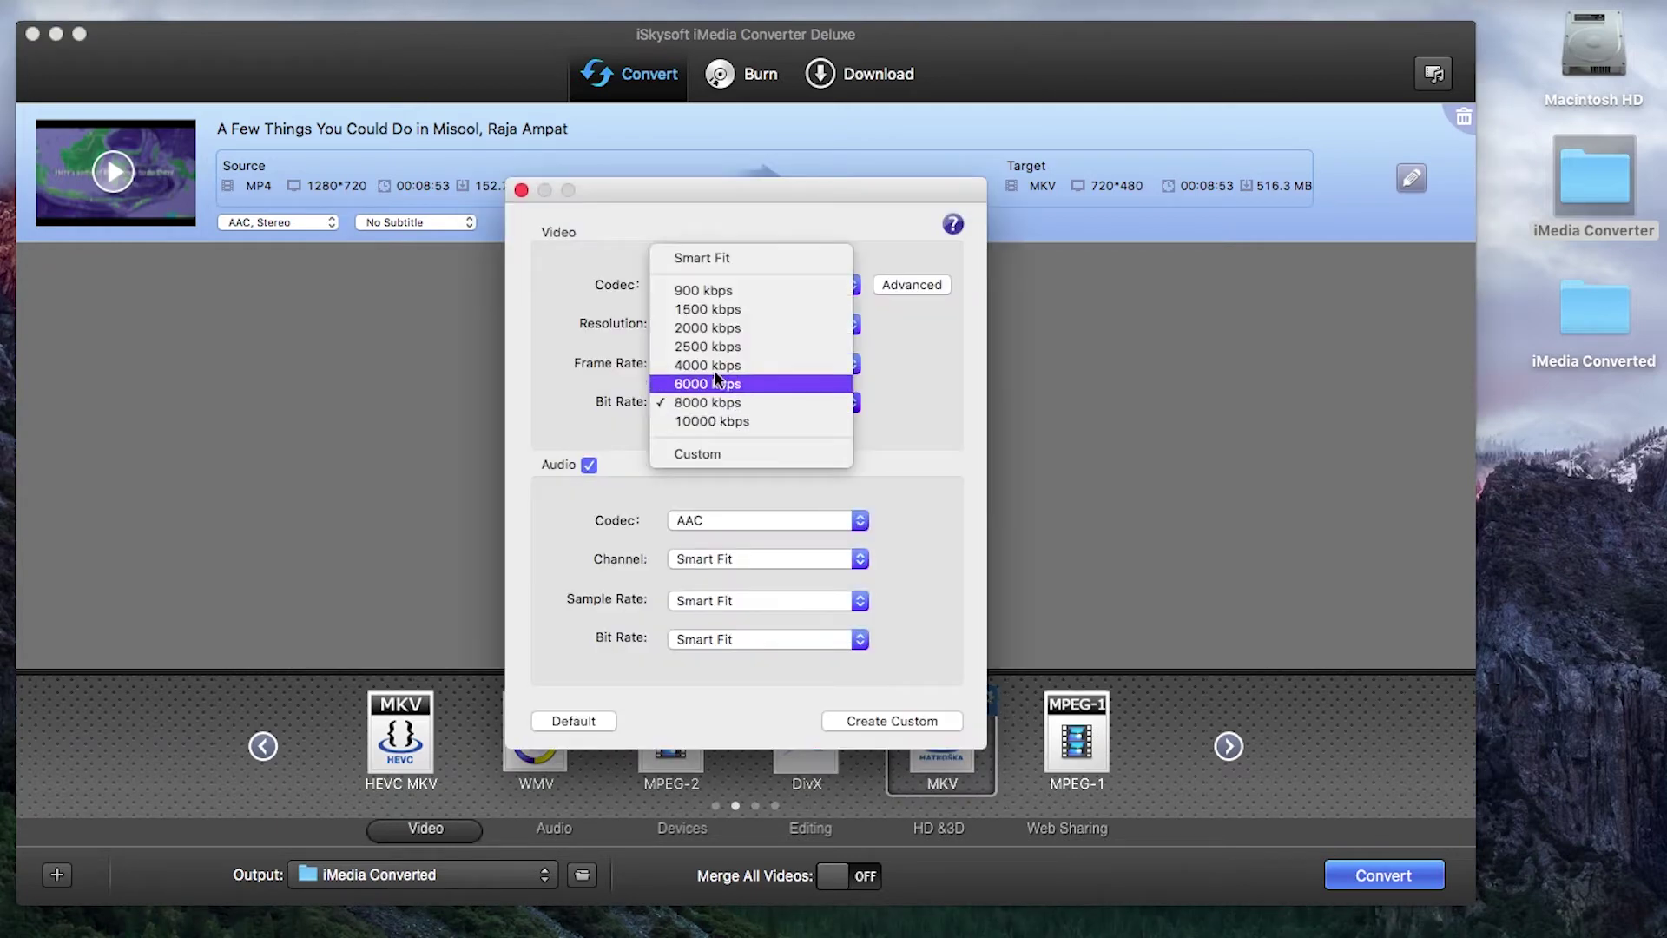
pyautogui.click(704, 328)
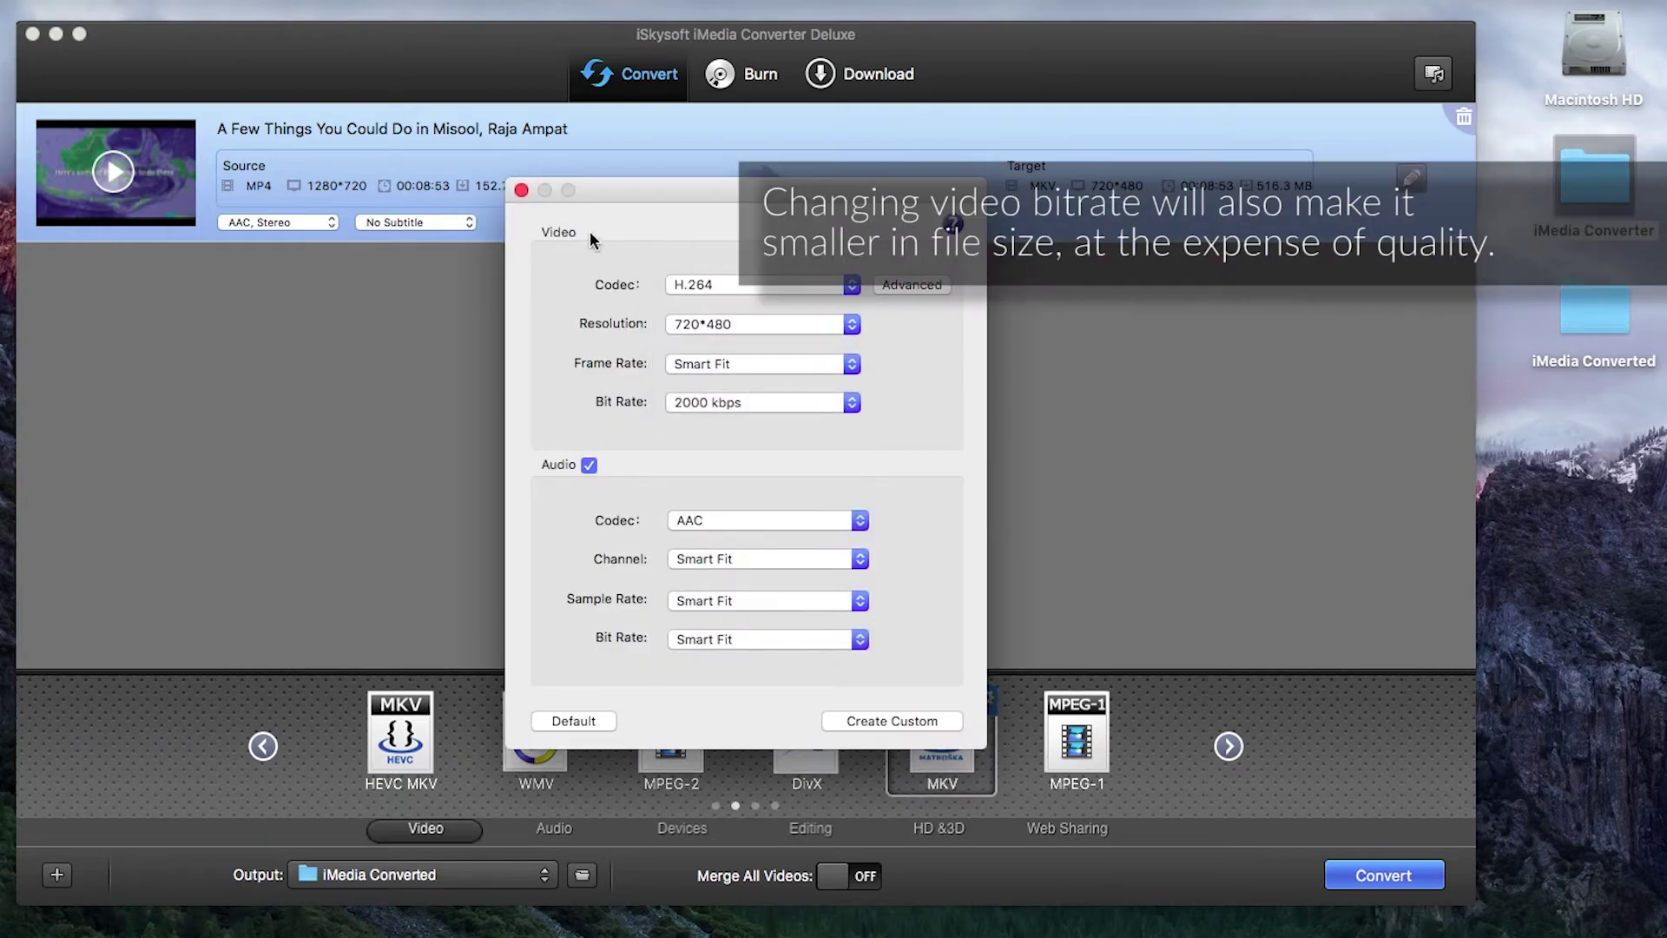
pyautogui.click(521, 192)
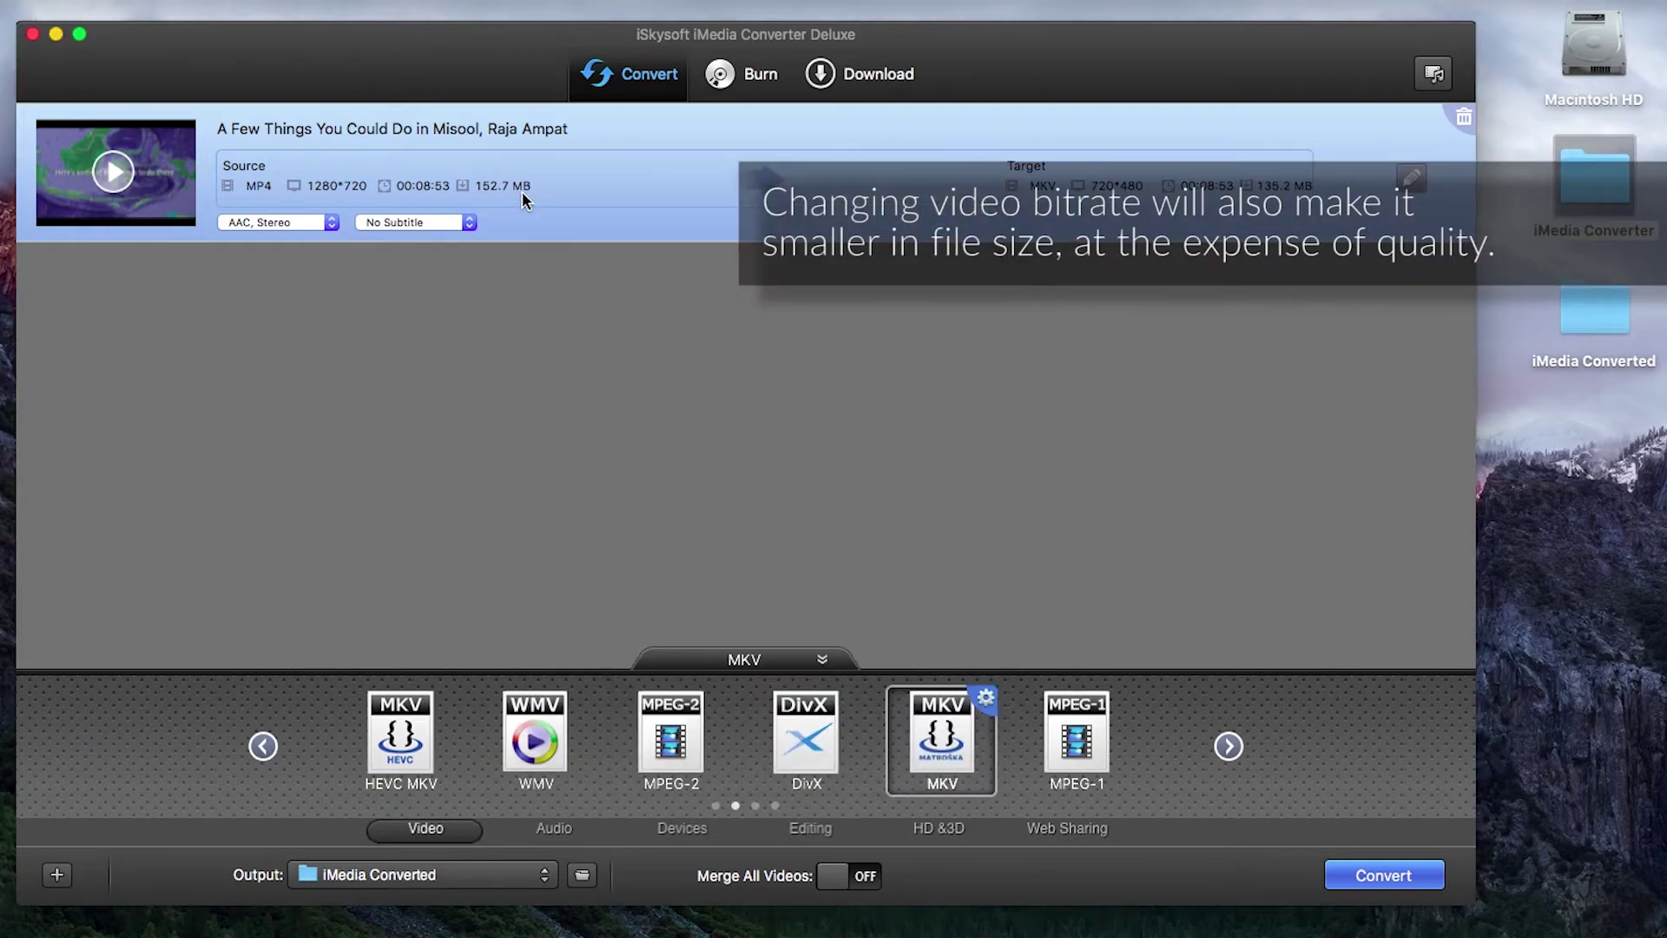
# Lower the video bit rate to 900 kbps, shrinking the MKV target to 65.3 MB
pyautogui.click(985, 701)
pyautogui.click(818, 403)
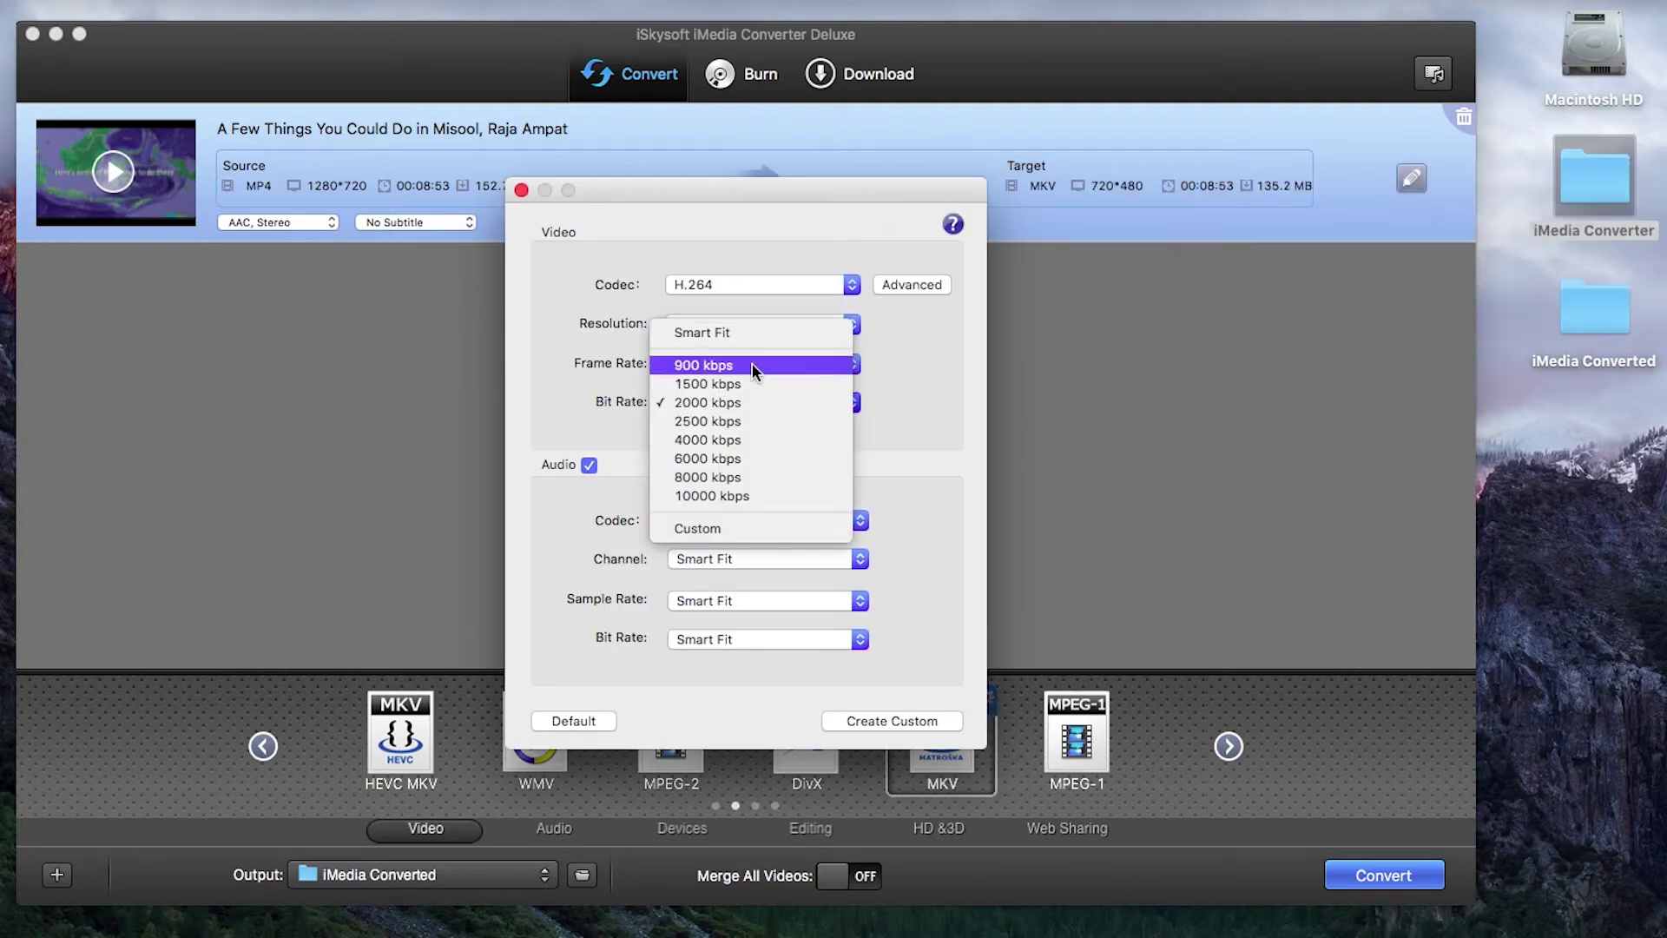
pyautogui.click(705, 365)
pyautogui.click(521, 191)
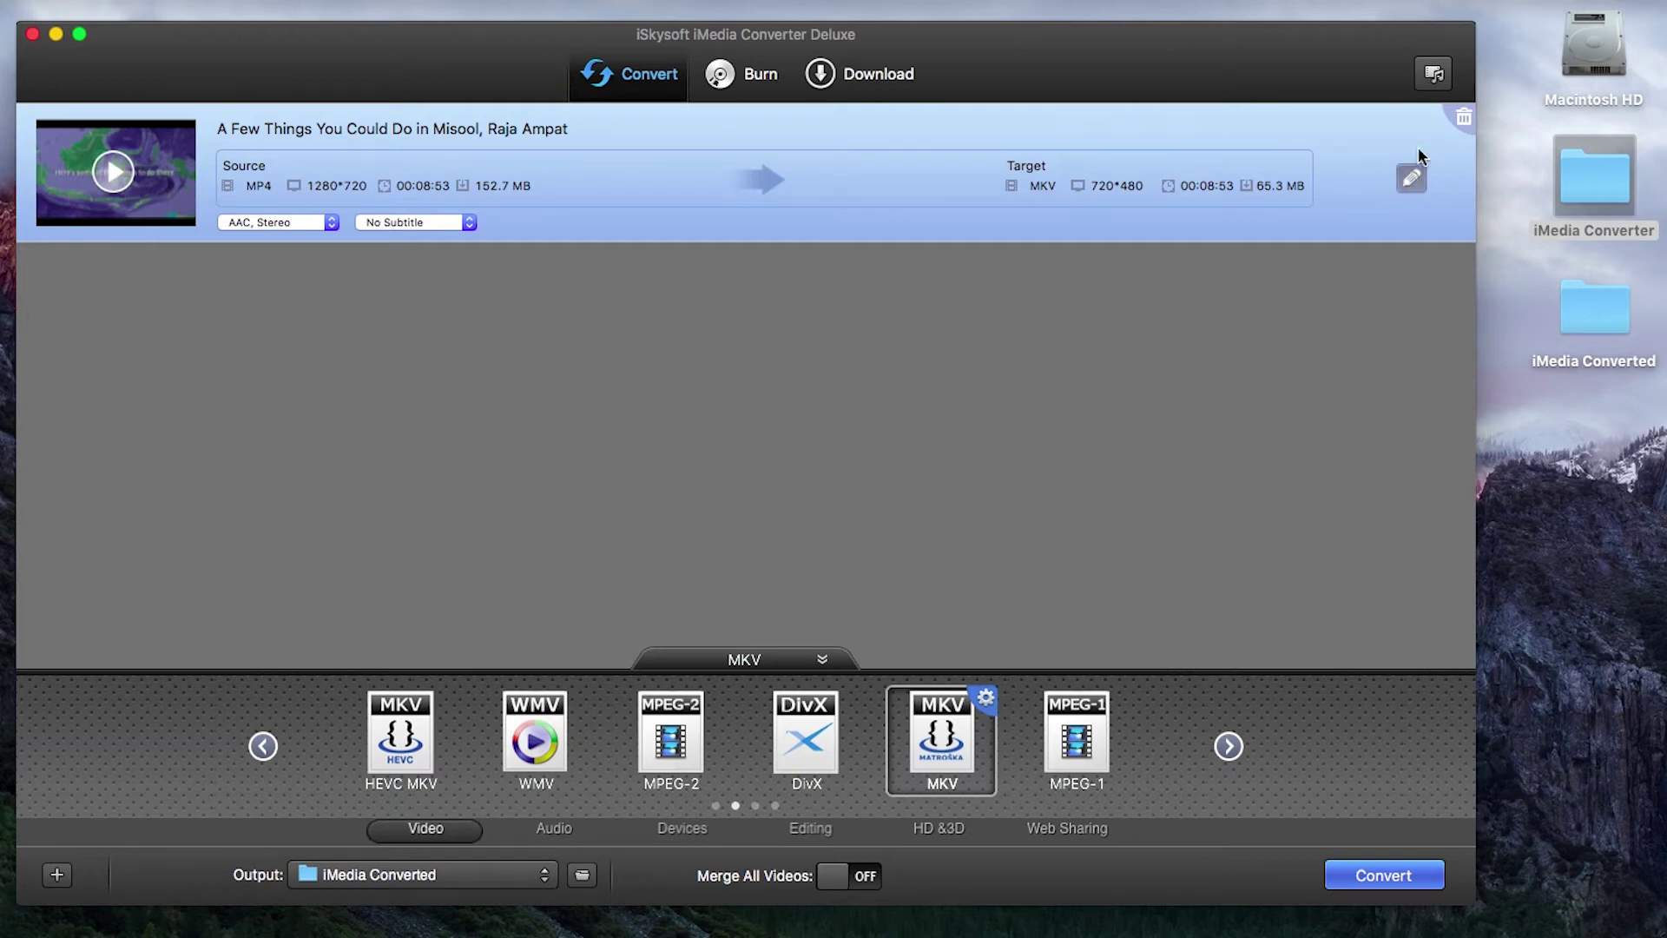
pyautogui.click(1413, 178)
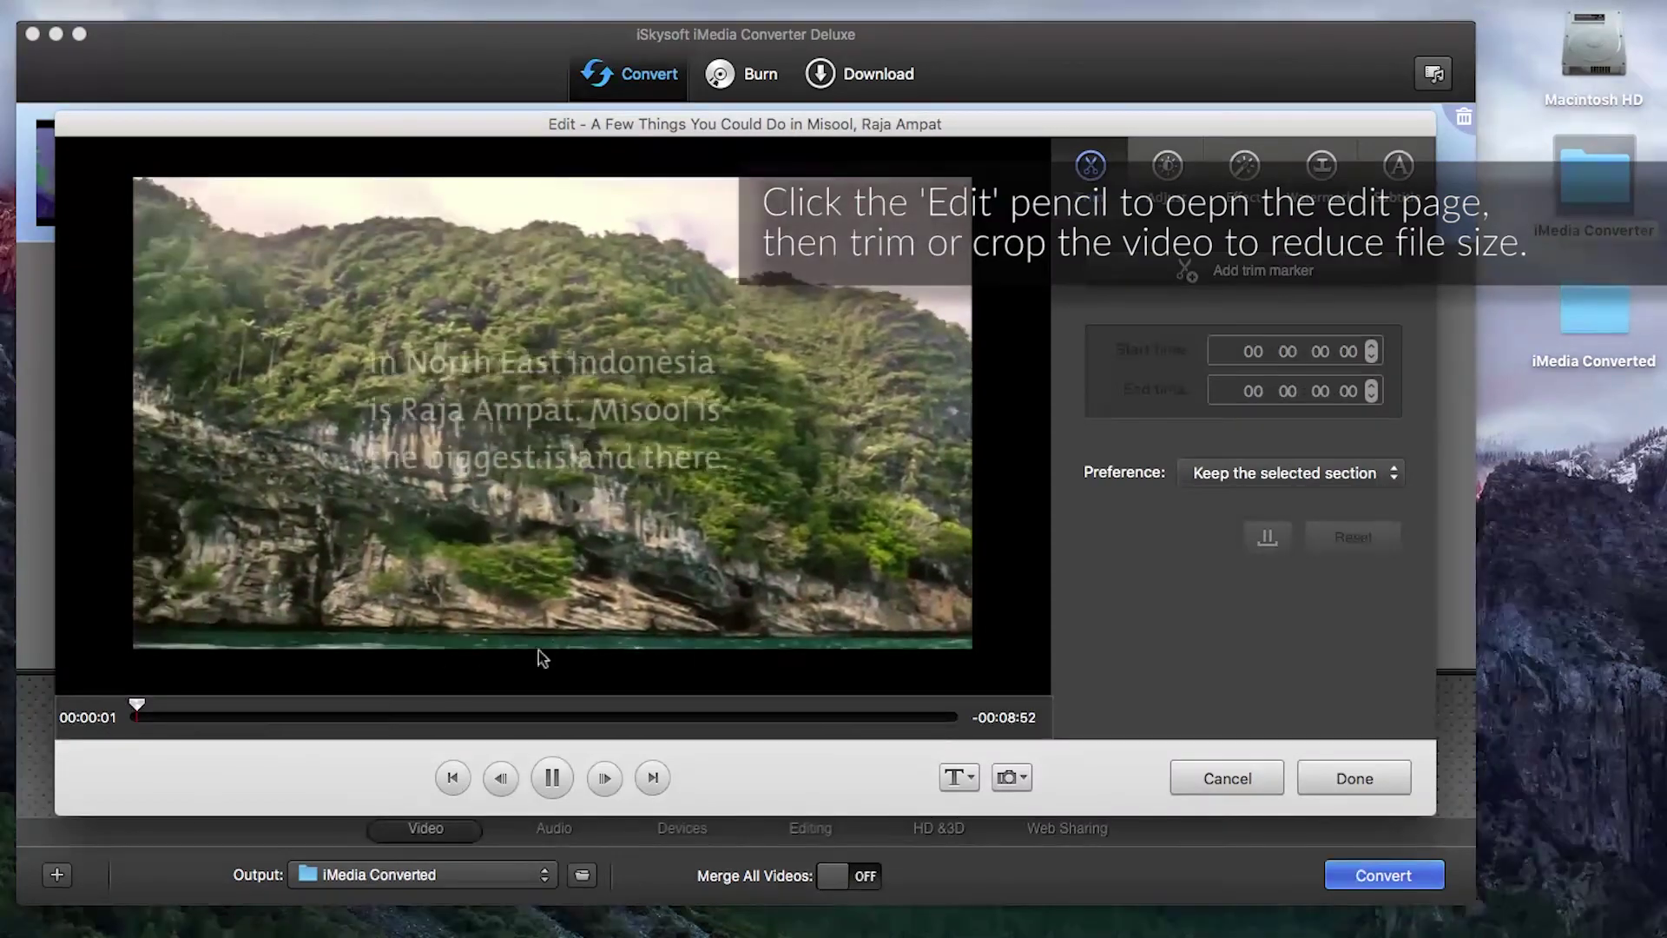
# Pause the preview and crop the Raja Ampat picture to 1147 × 594 using Adjust > Crop
pyautogui.click(556, 778)
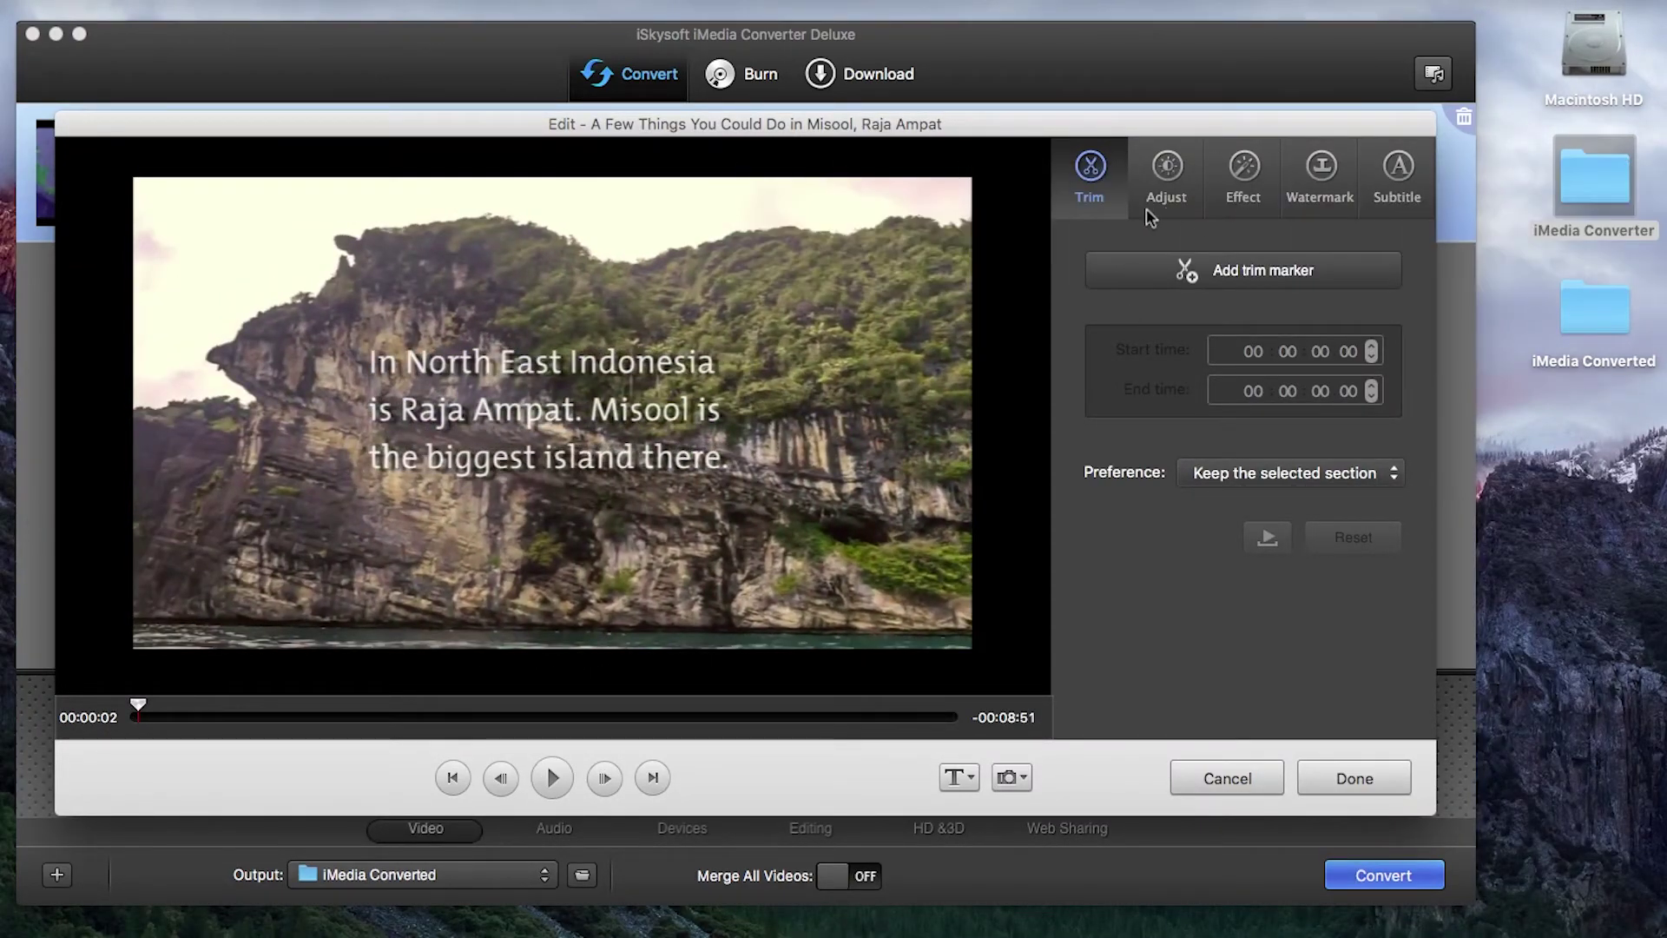
pyautogui.click(1183, 176)
pyautogui.click(1237, 270)
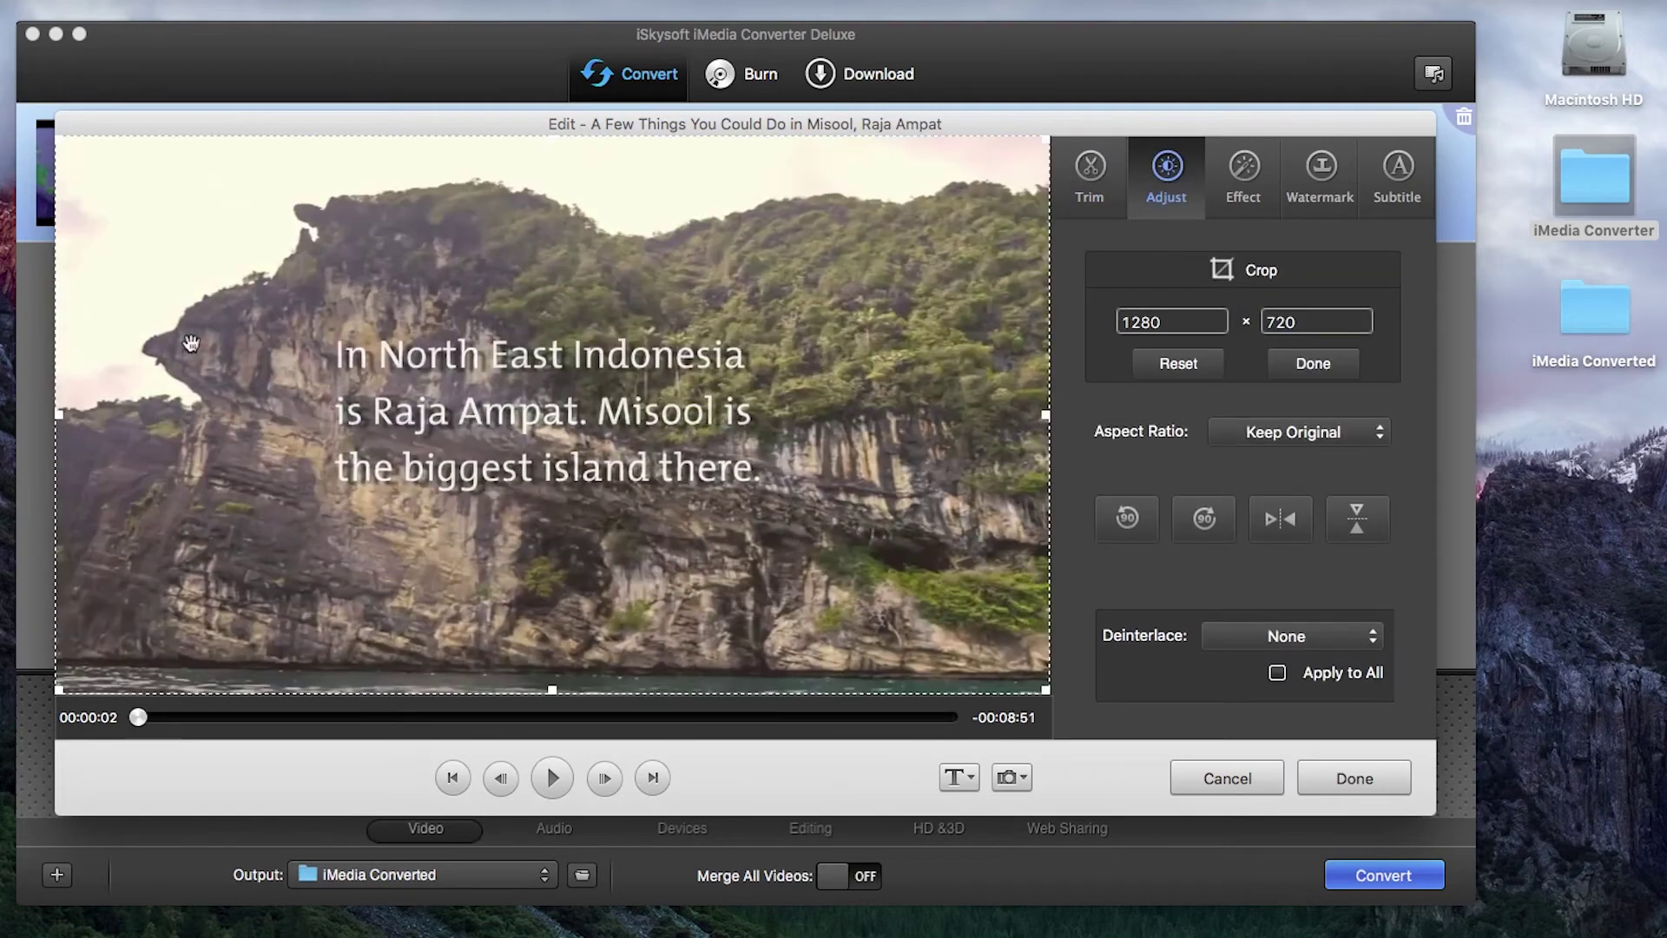
pyautogui.moveTo(58, 689); pyautogui.dragTo(157, 594)
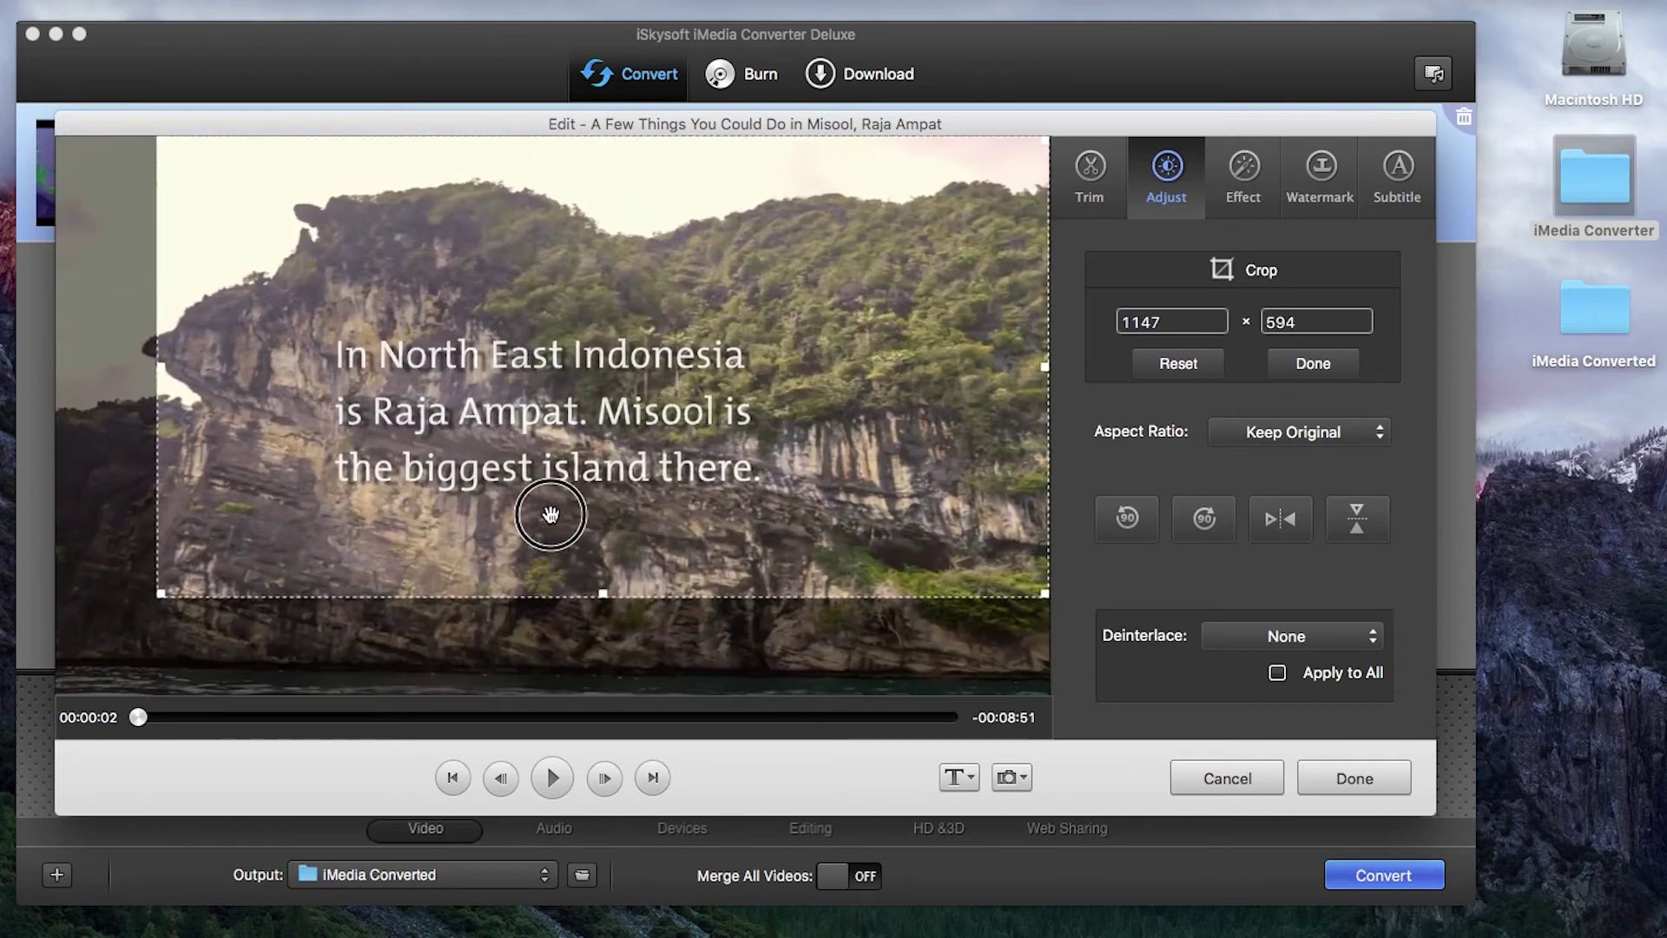
pyautogui.moveTo(549, 516); pyautogui.dragTo(492, 557)
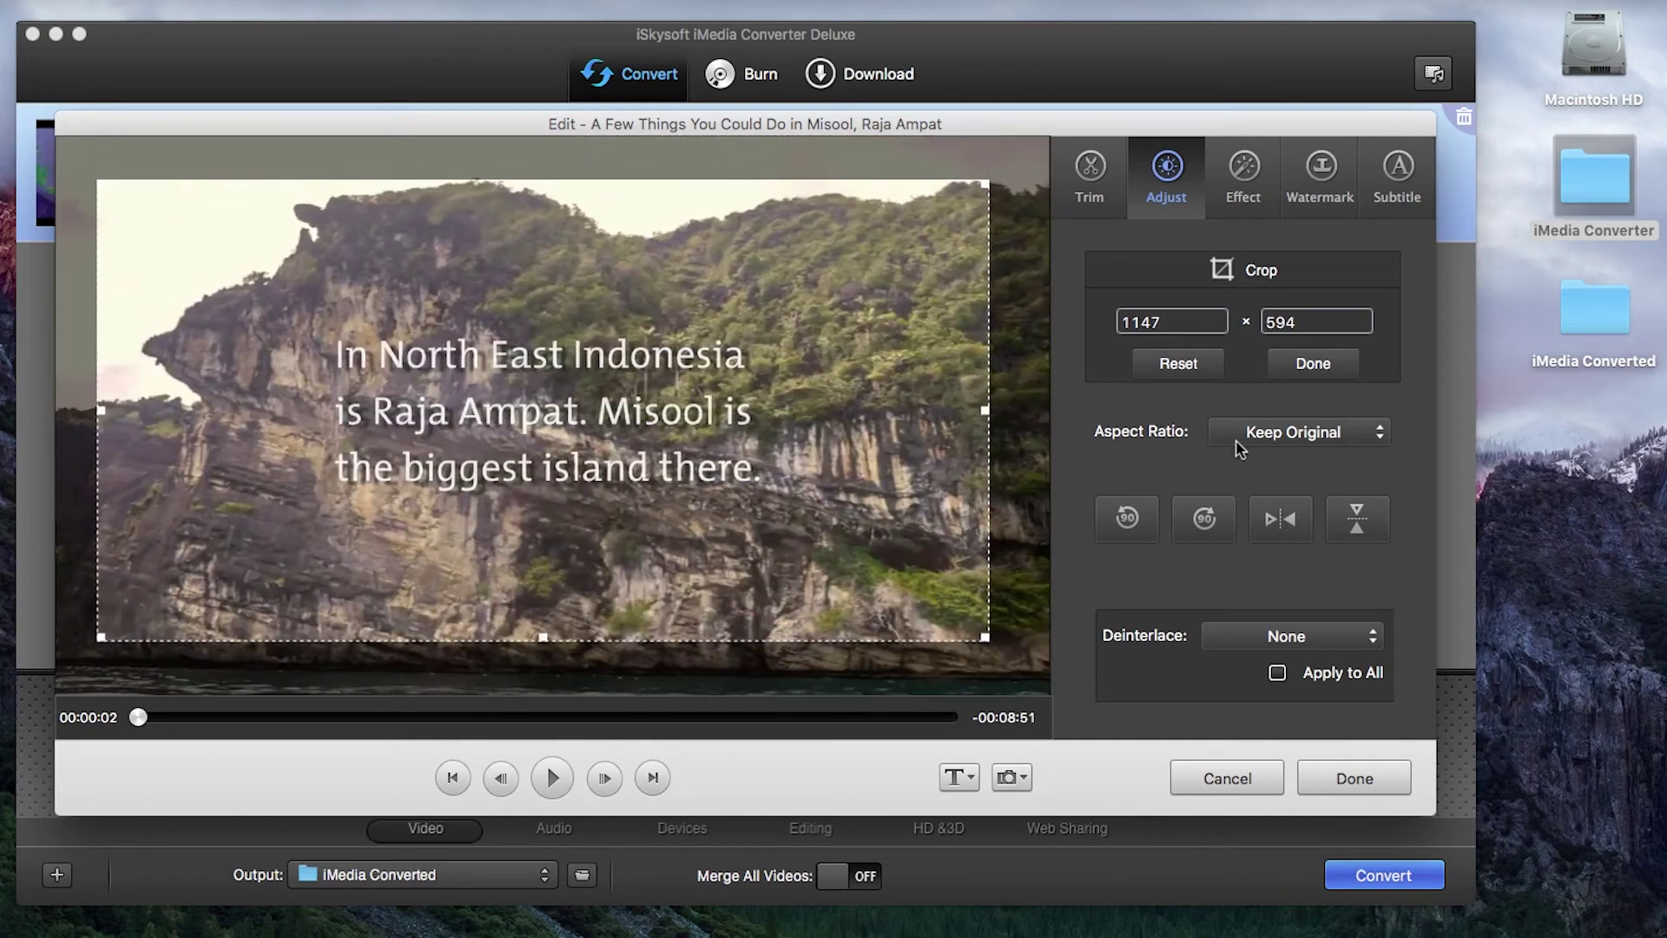
pyautogui.click(1296, 431)
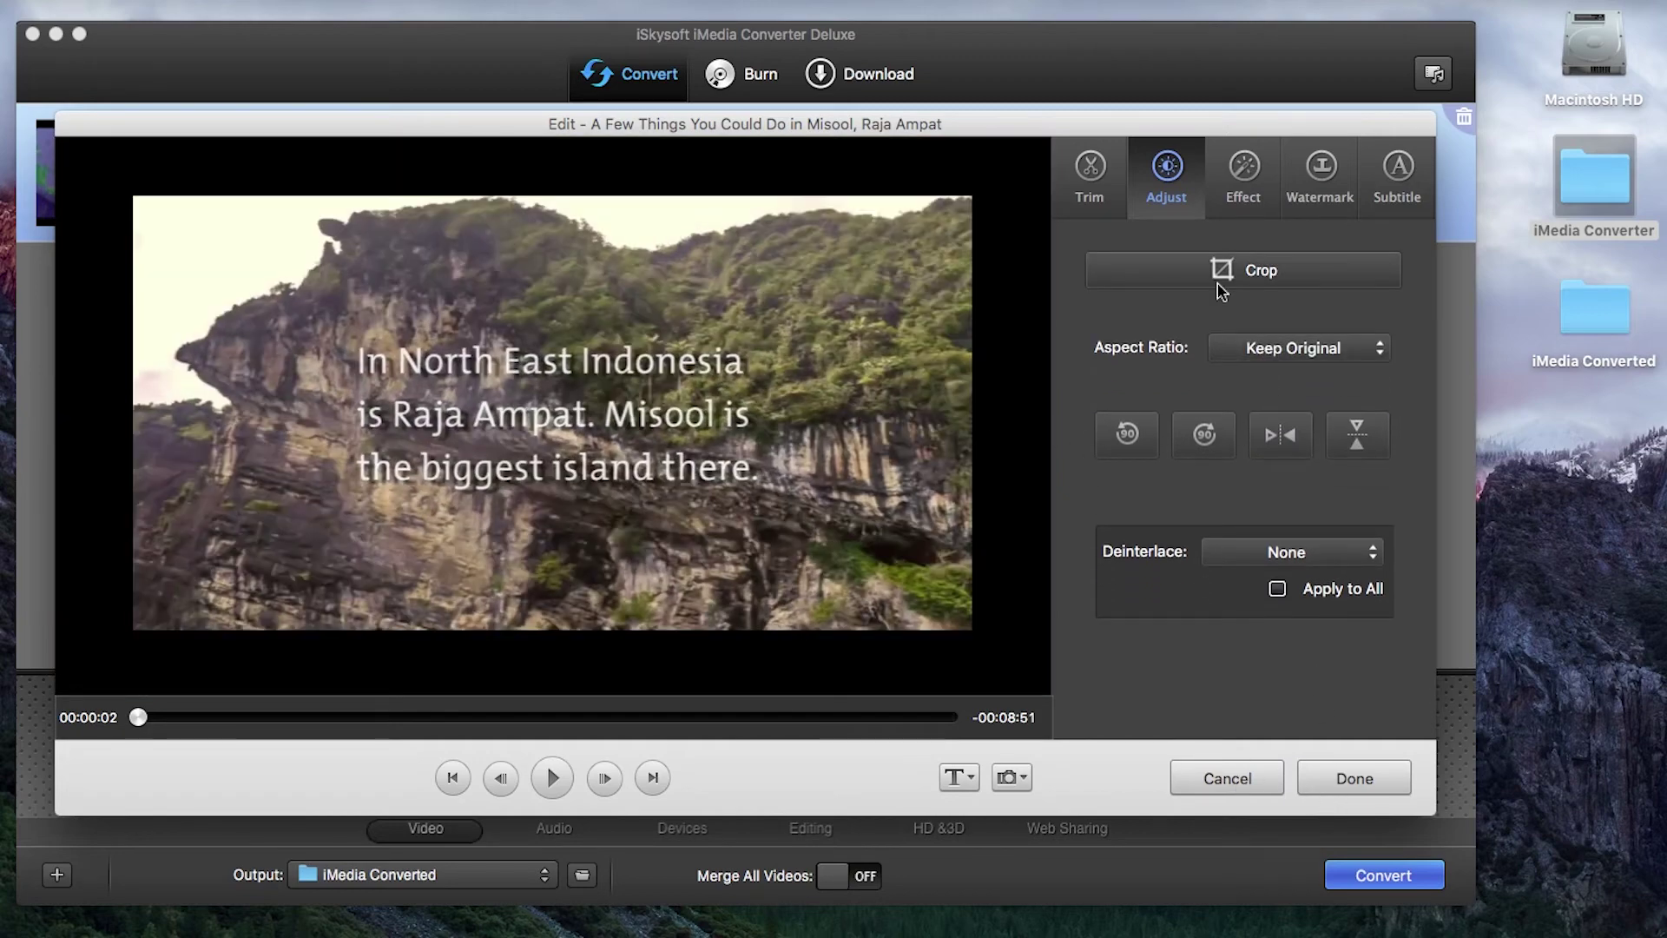
pyautogui.click(1090, 176)
# Trim the Raja Ampat video to 00:03:38.70–00:05:20.43, leaving a 1:42 MKV target of 12.5 MB
pyautogui.click(1228, 778)
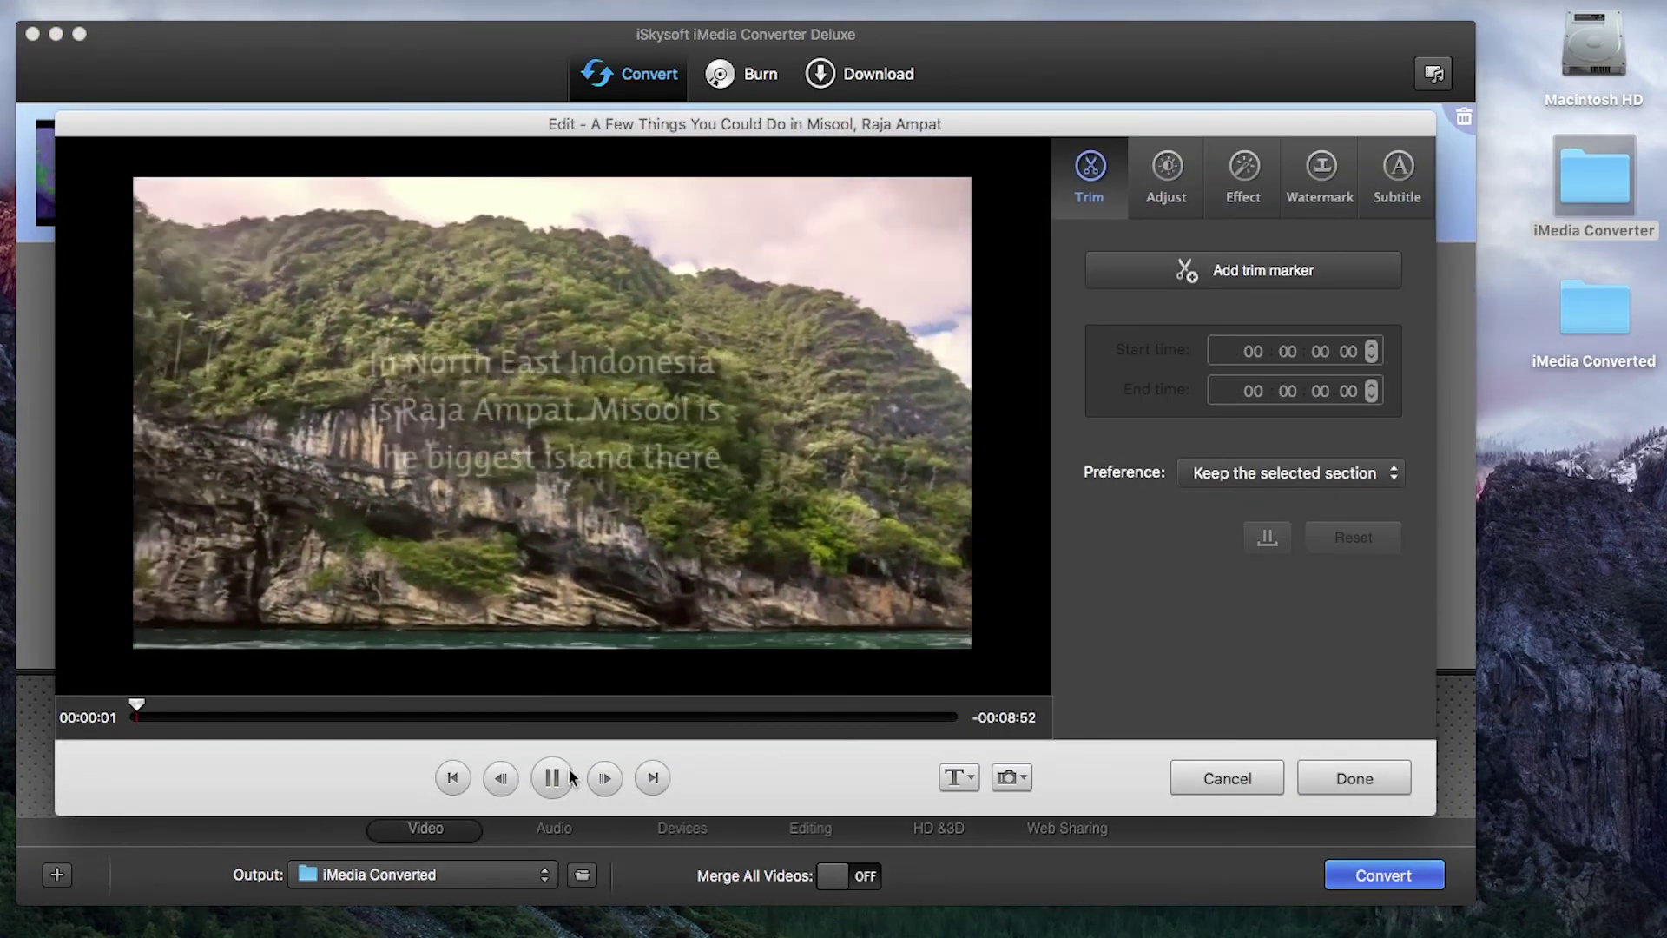
pyautogui.click(1254, 273)
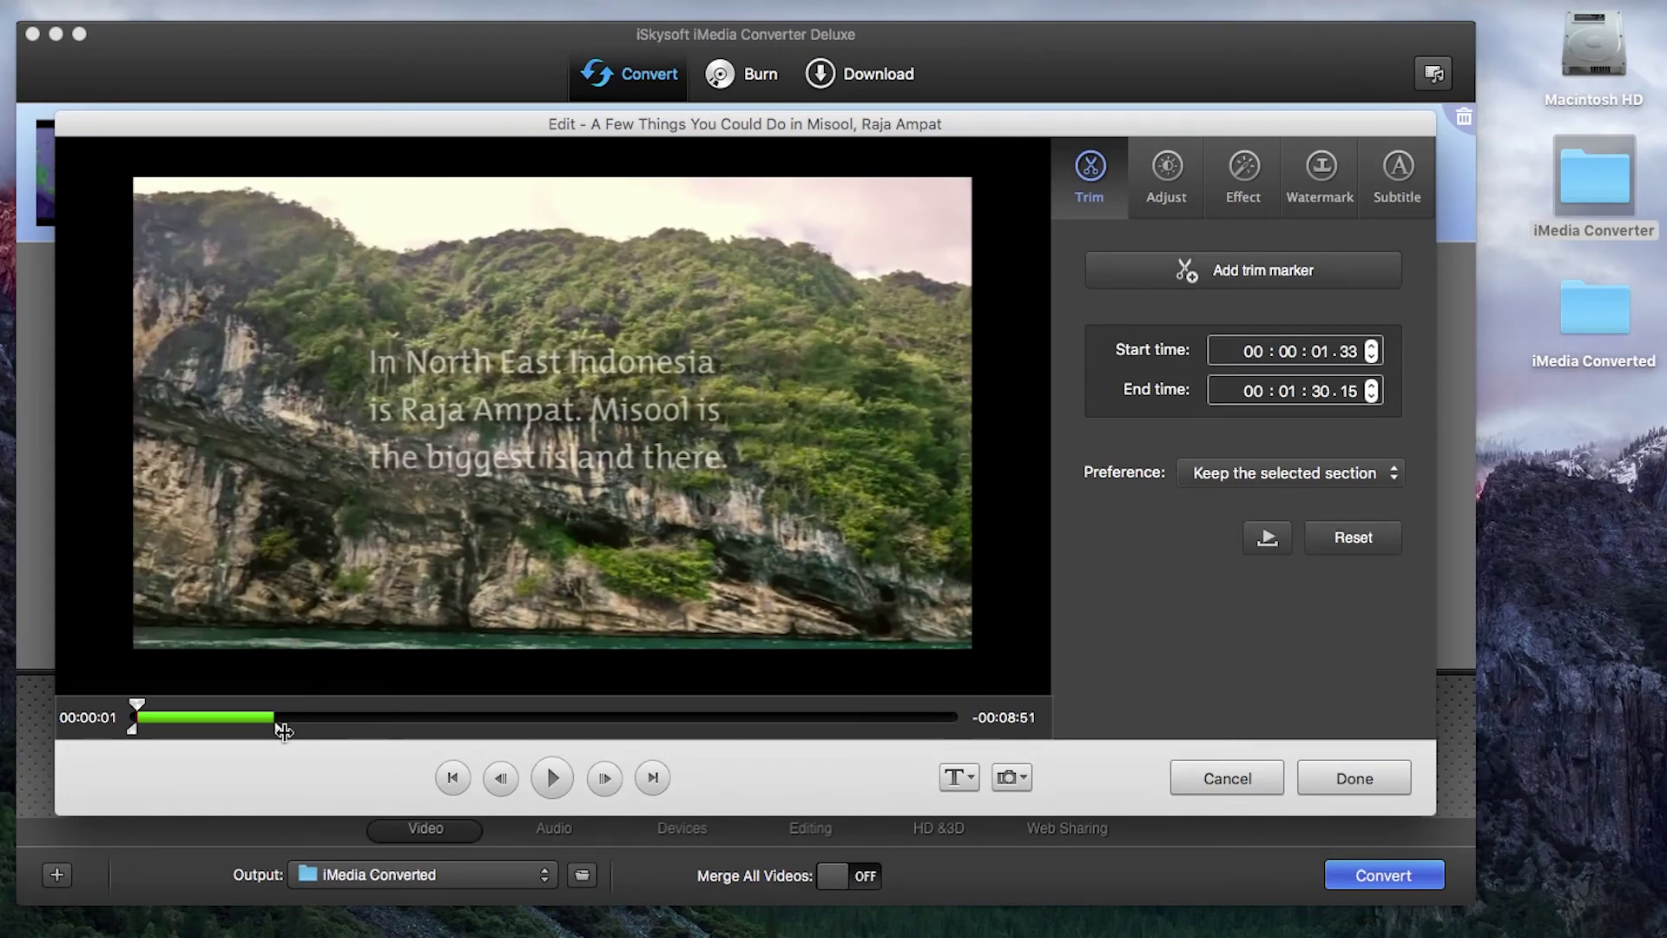
pyautogui.click(277, 737)
pyautogui.moveTo(278, 735); pyautogui.dragTo(526, 729)
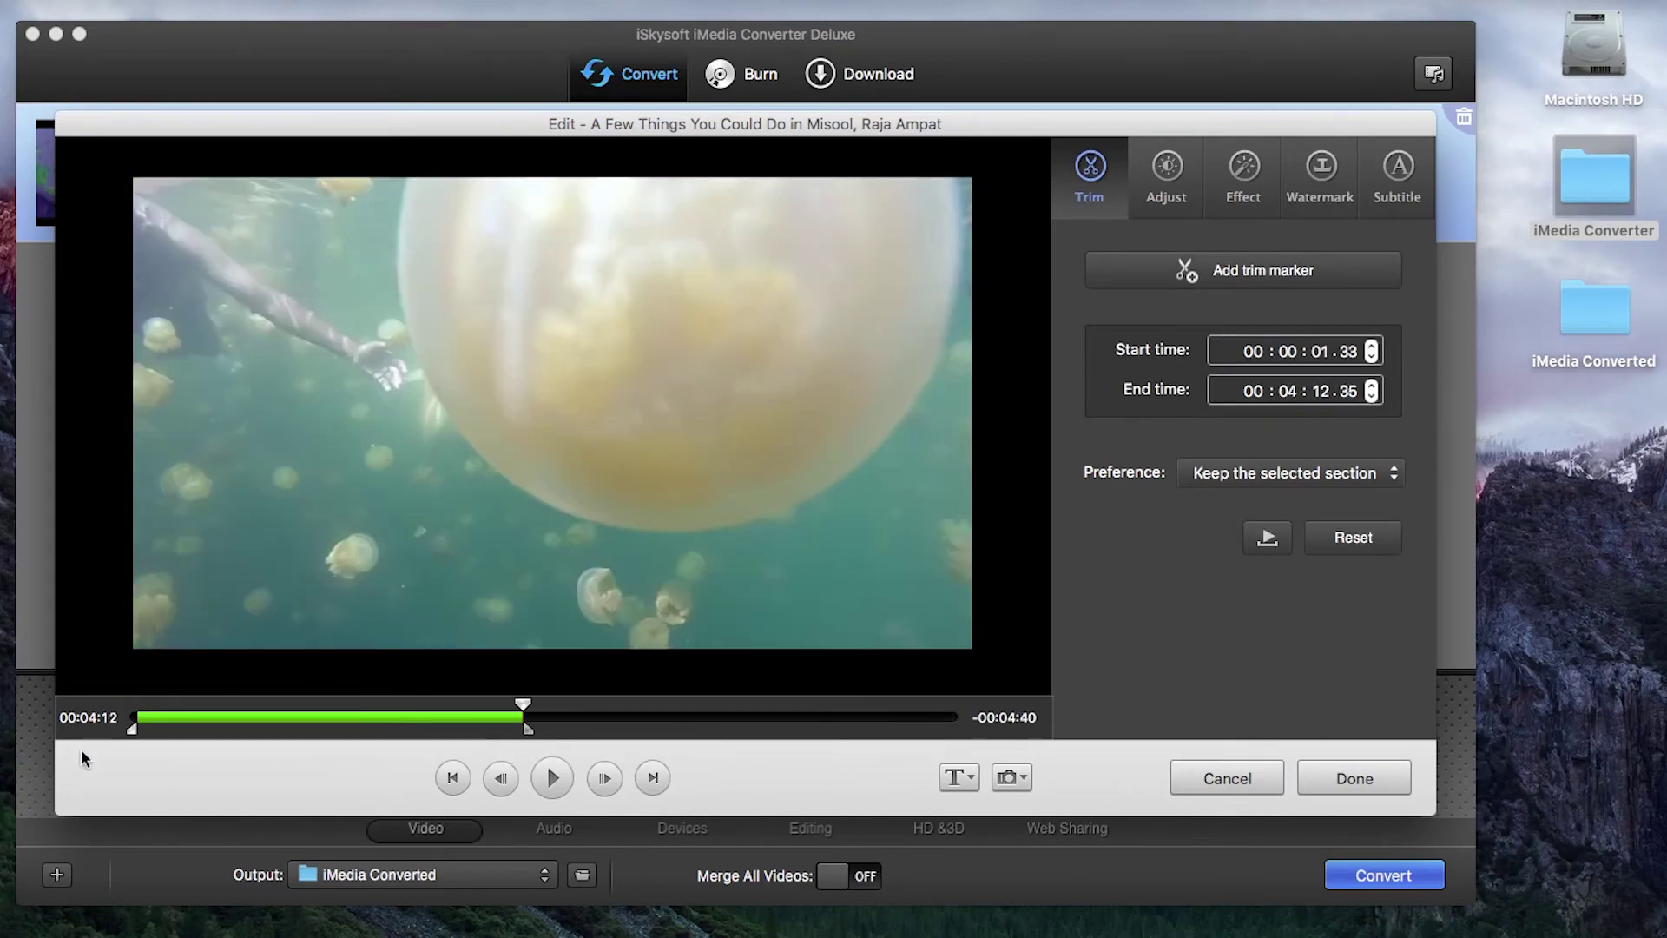
pyautogui.moveTo(135, 727); pyautogui.dragTo(470, 729)
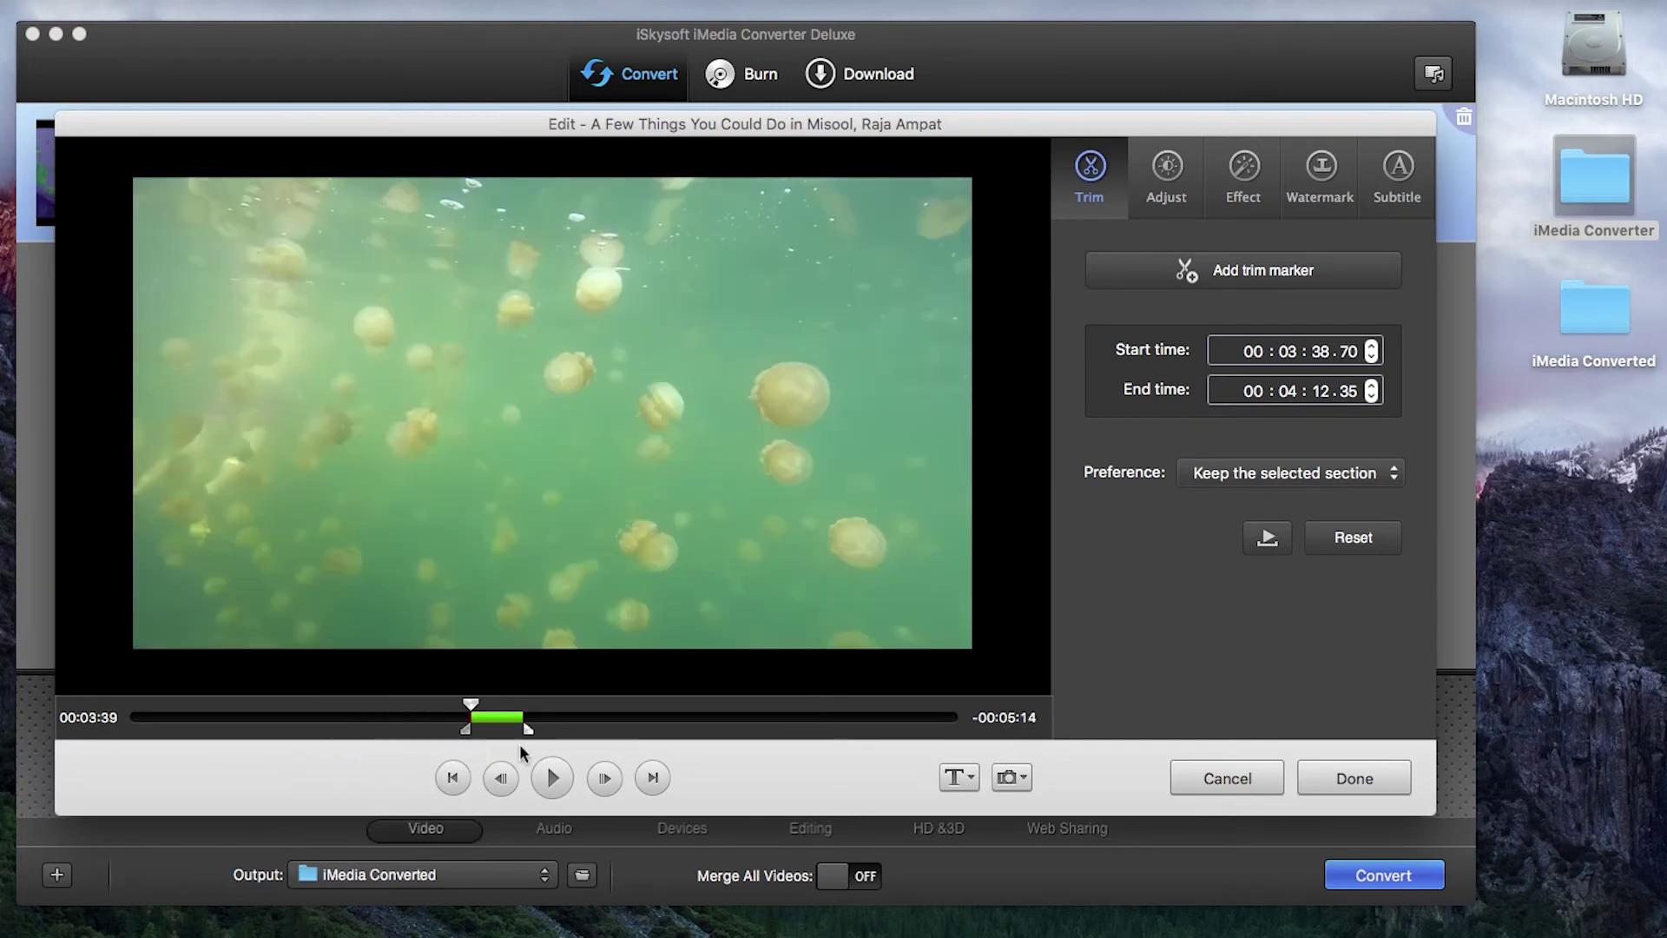
pyautogui.moveTo(529, 726); pyautogui.dragTo(630, 726)
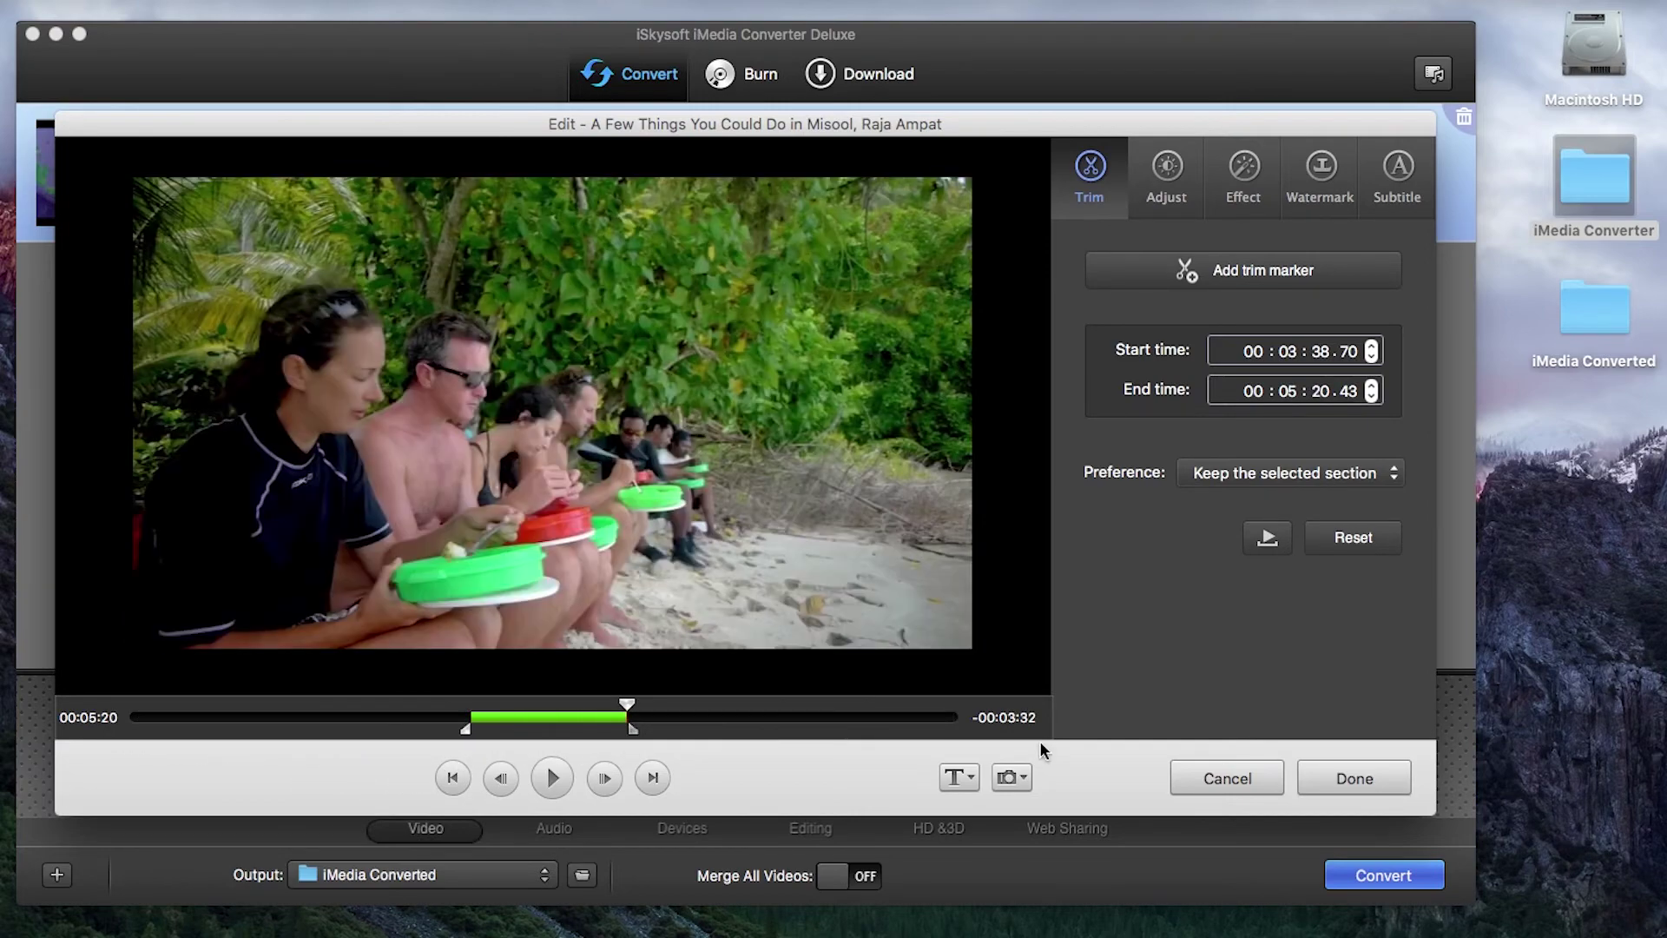
pyautogui.click(1353, 777)
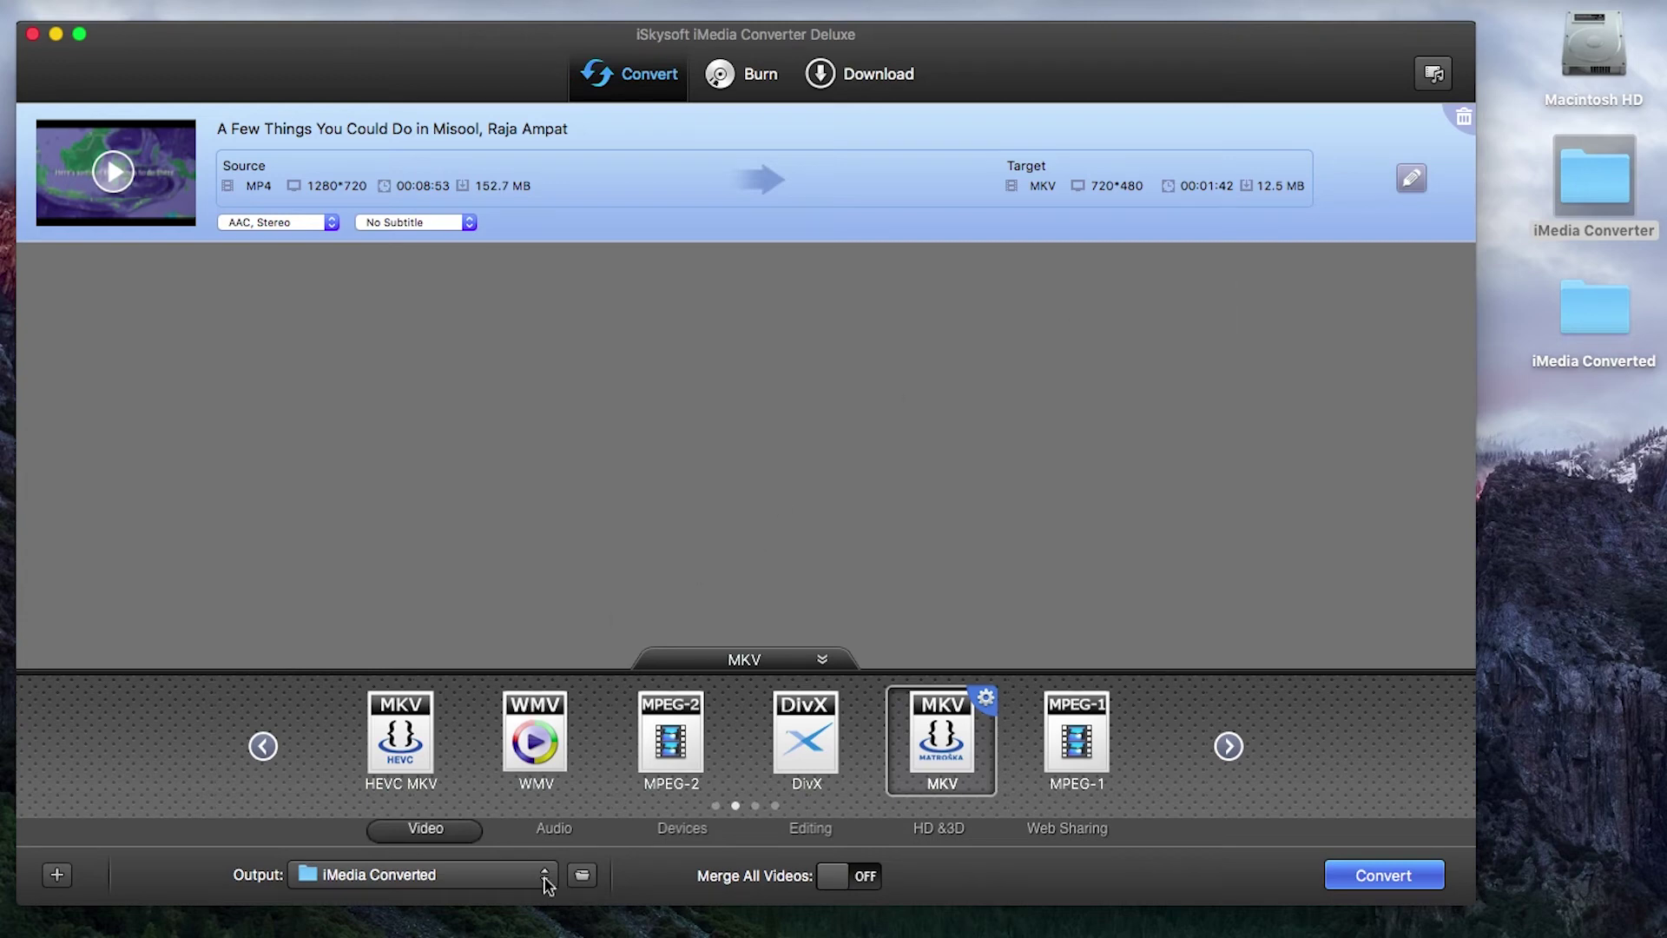
# Convert the trimmed video into iMedia Converted, replacing the old same-named file, and dismiss the completion message
pyautogui.click(377, 882)
pyautogui.click(379, 874)
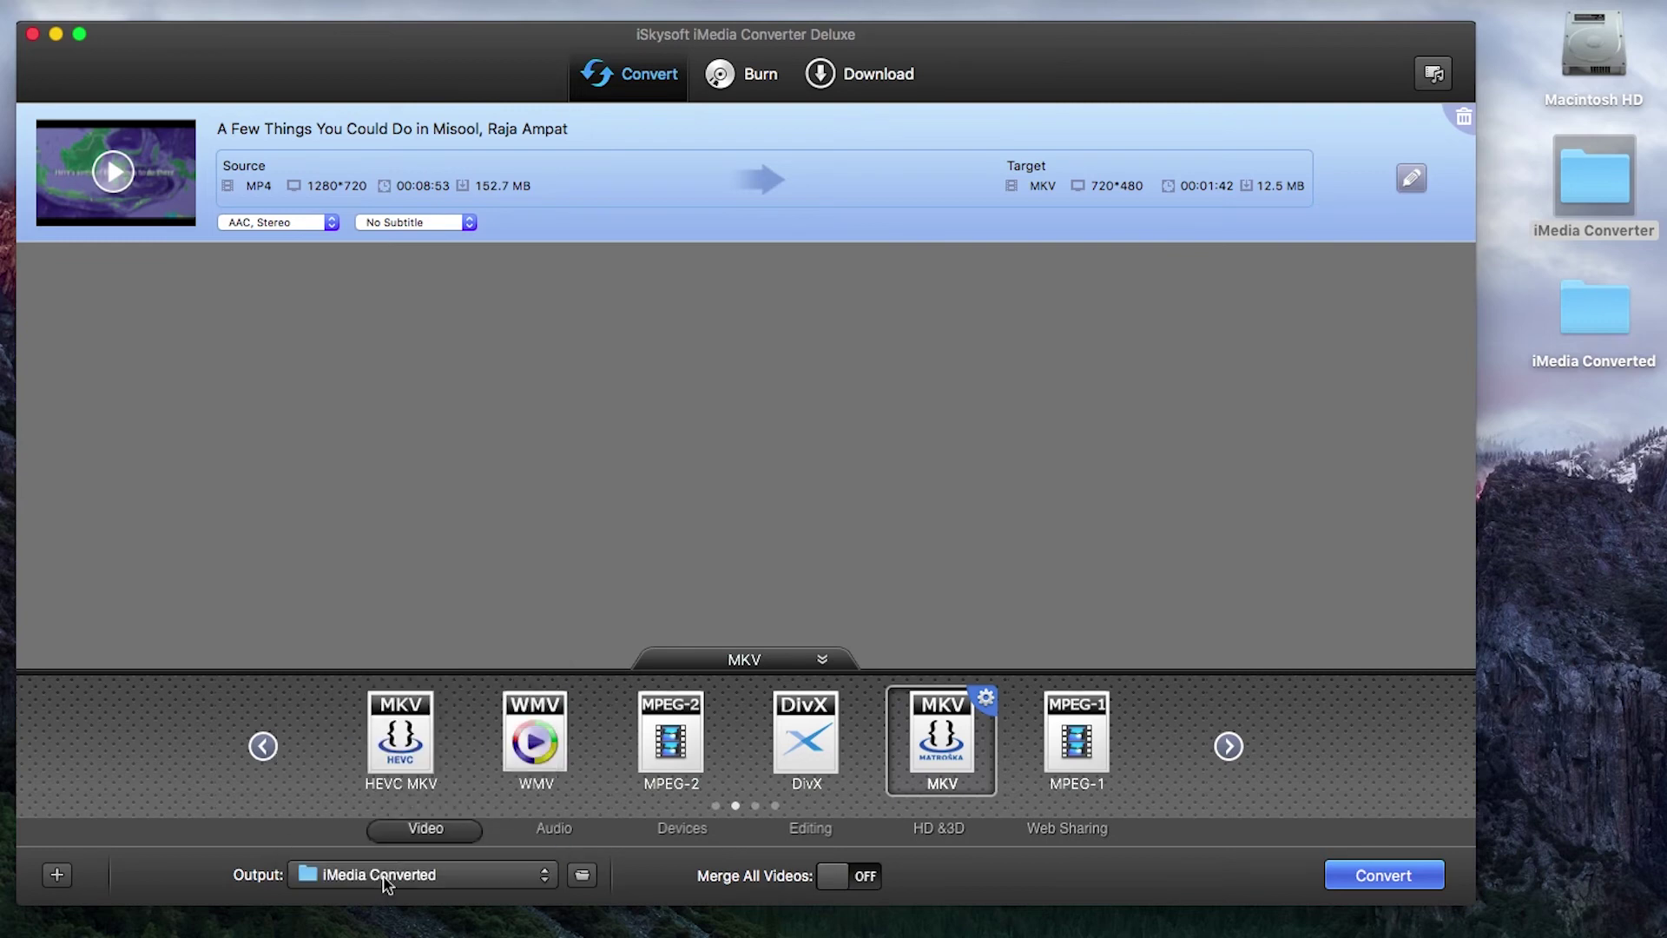
pyautogui.click(1369, 877)
pyautogui.click(971, 255)
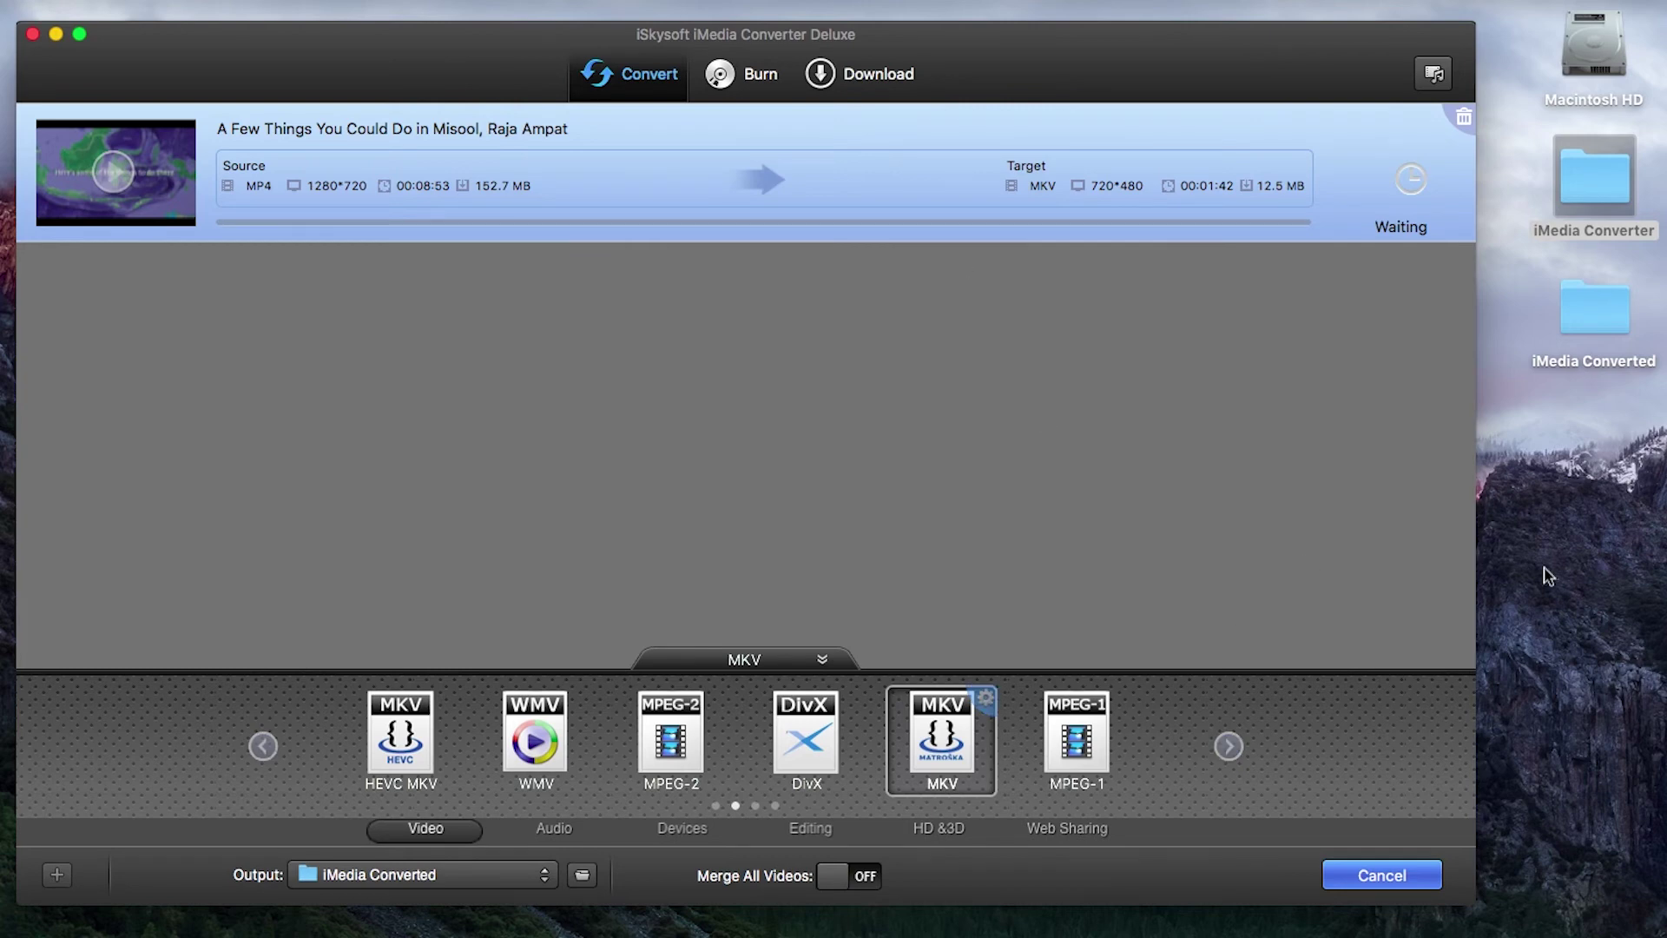
pyautogui.click(941, 250)
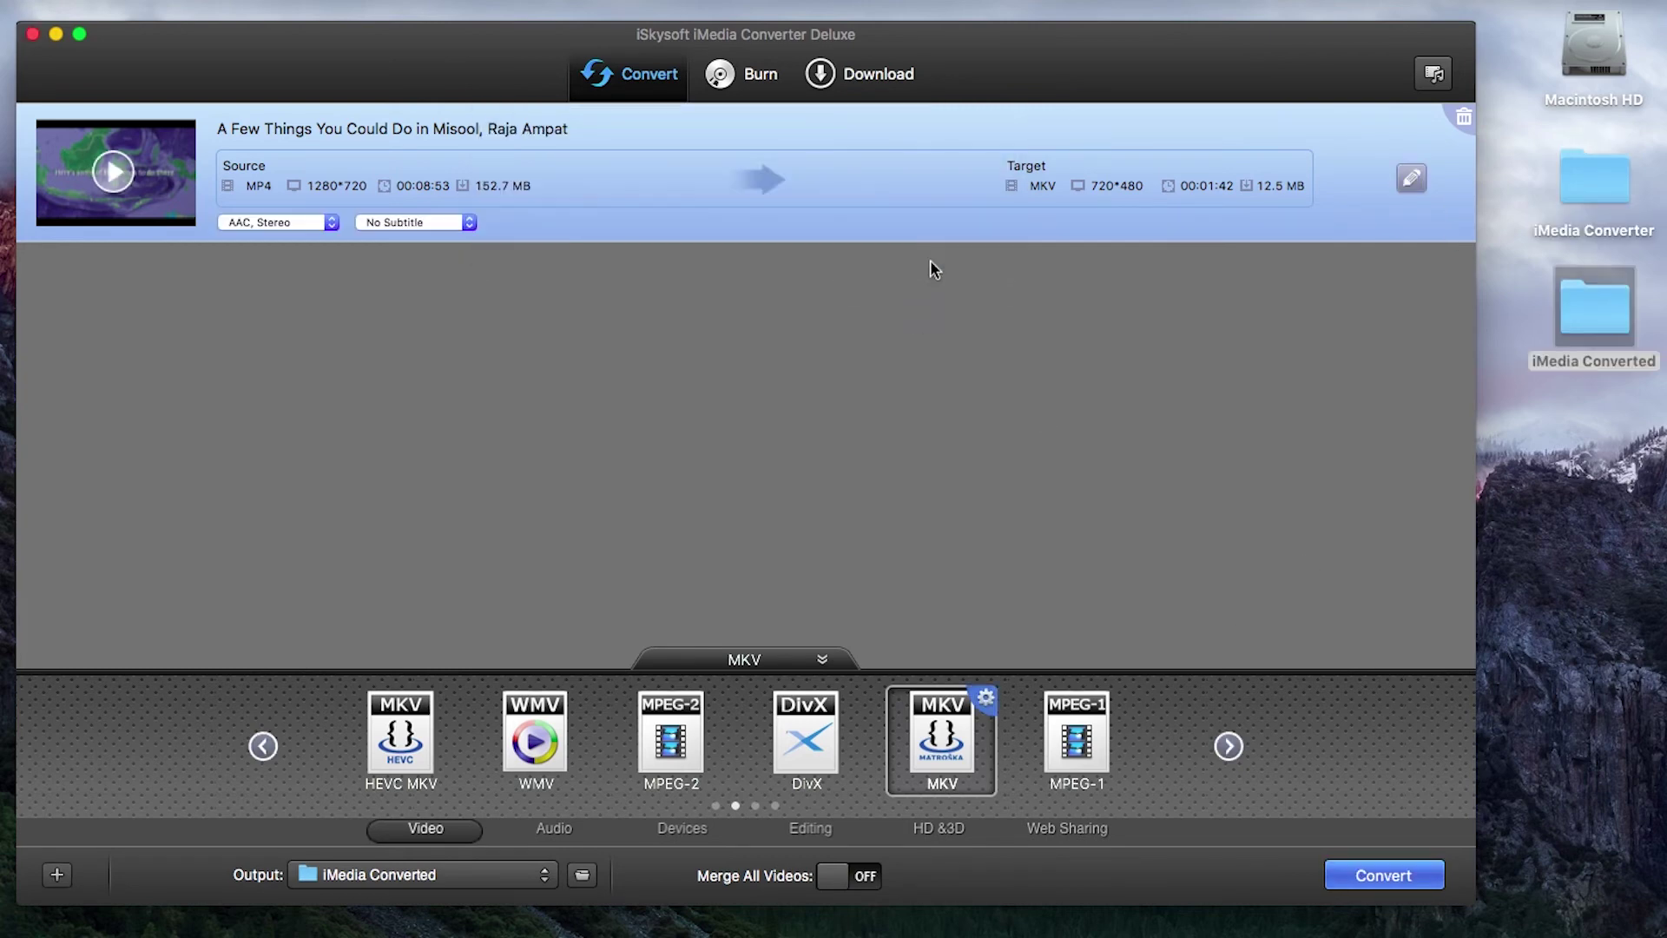
pyautogui.click(927, 557)
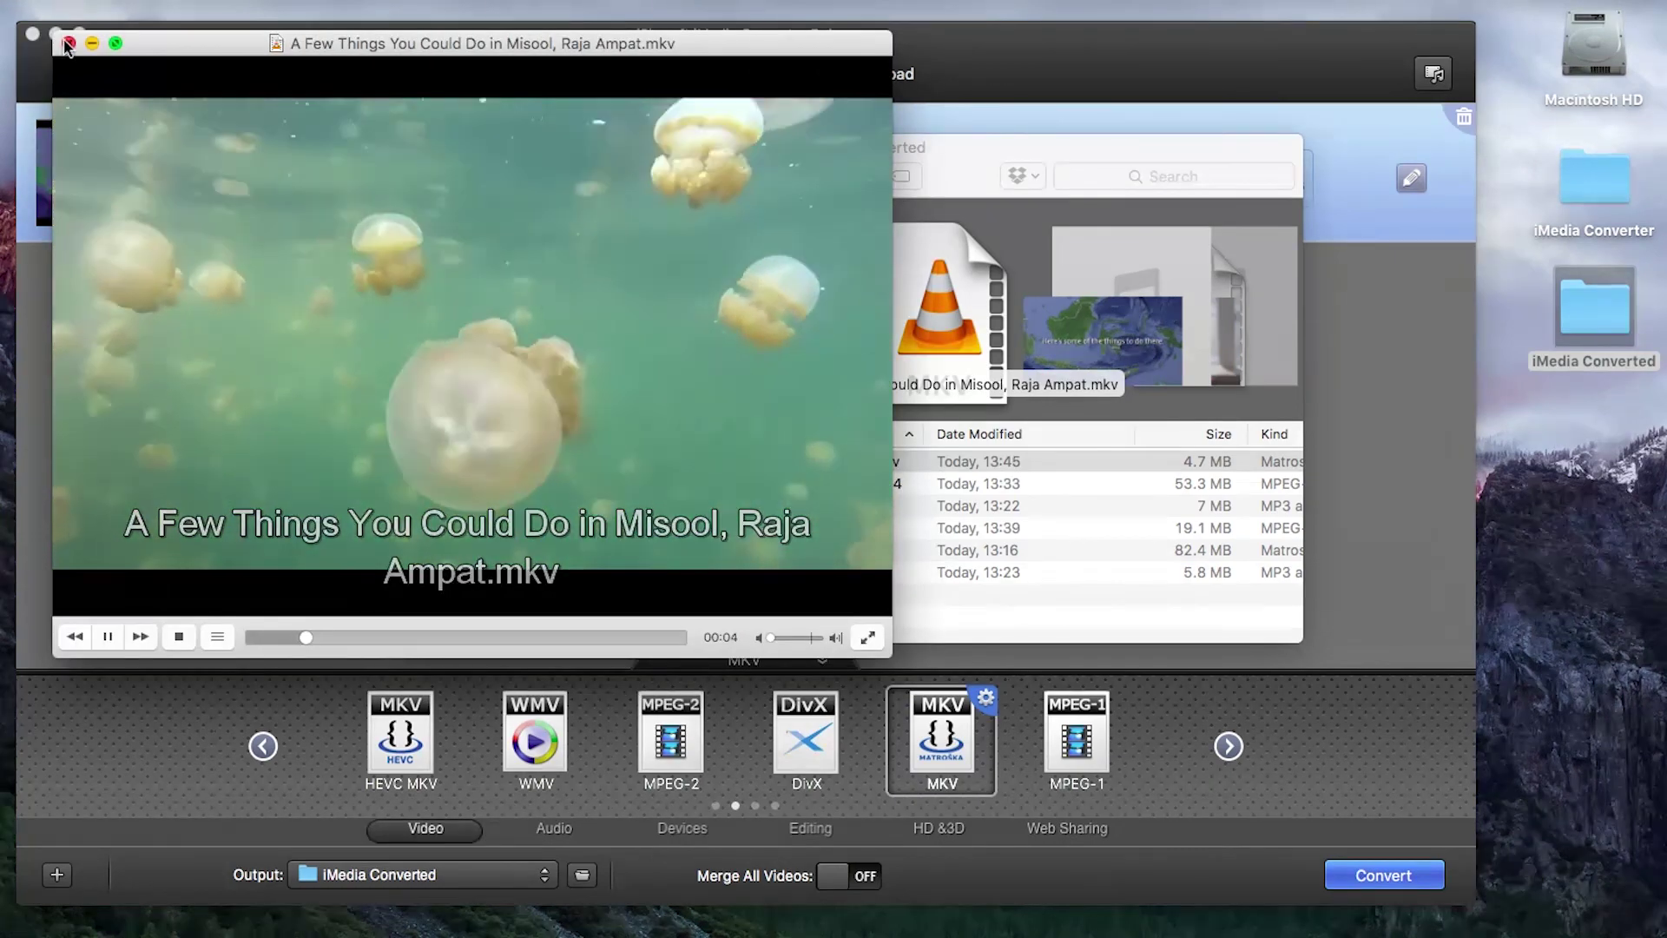
pyautogui.click(68, 43)
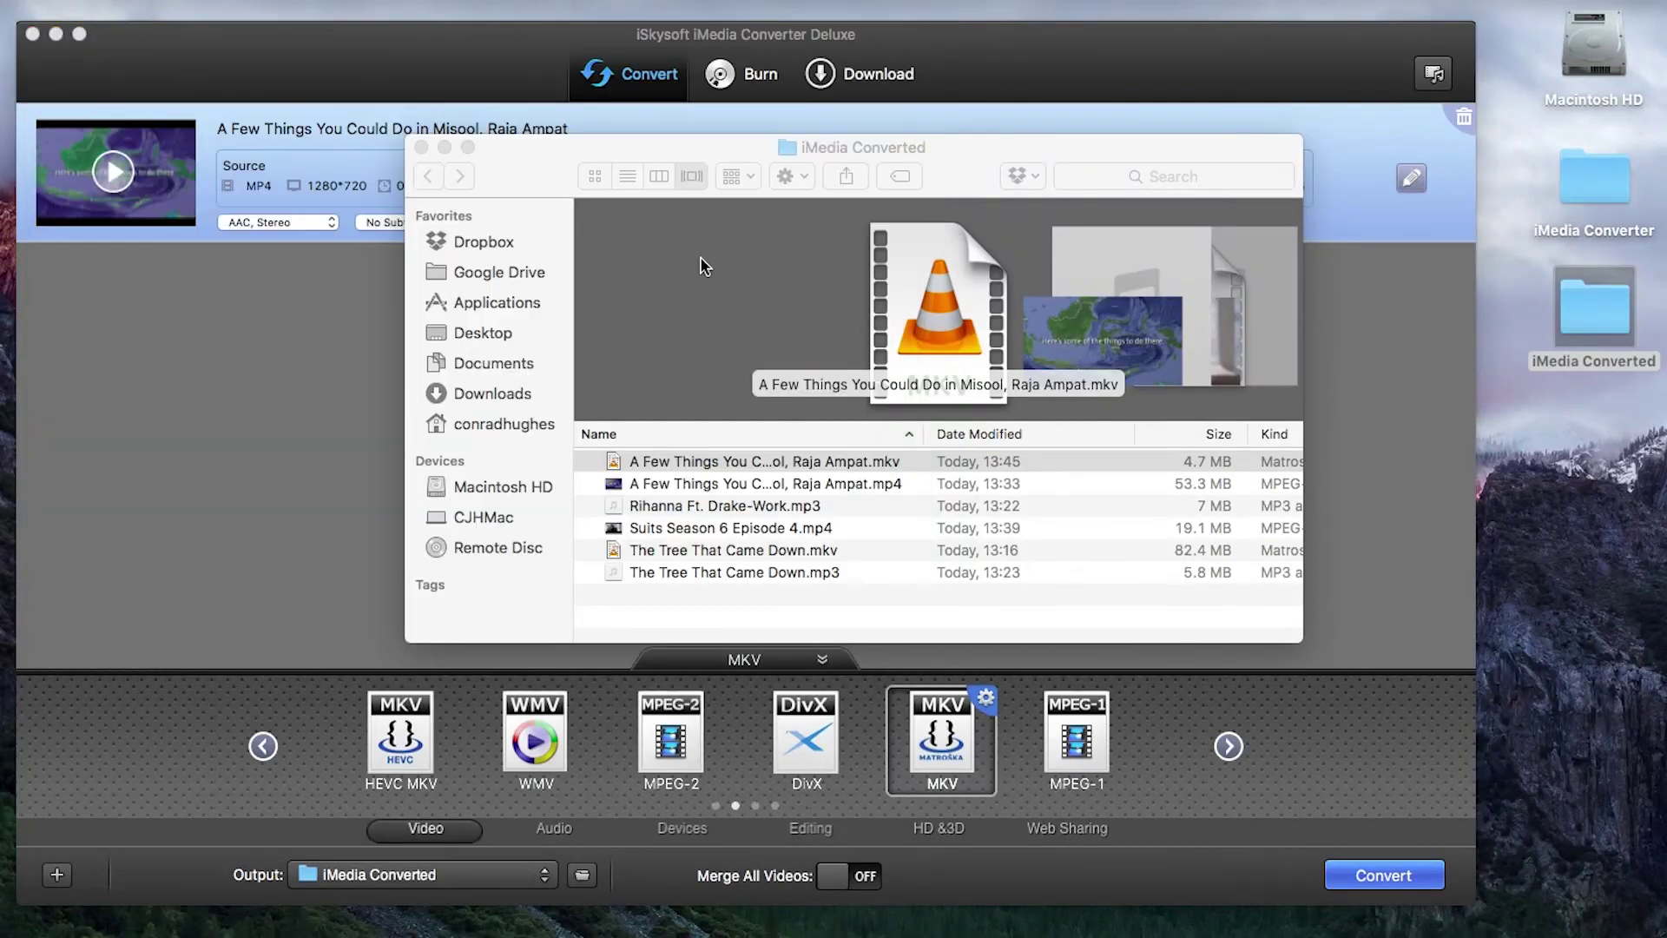
pyautogui.click(424, 147)
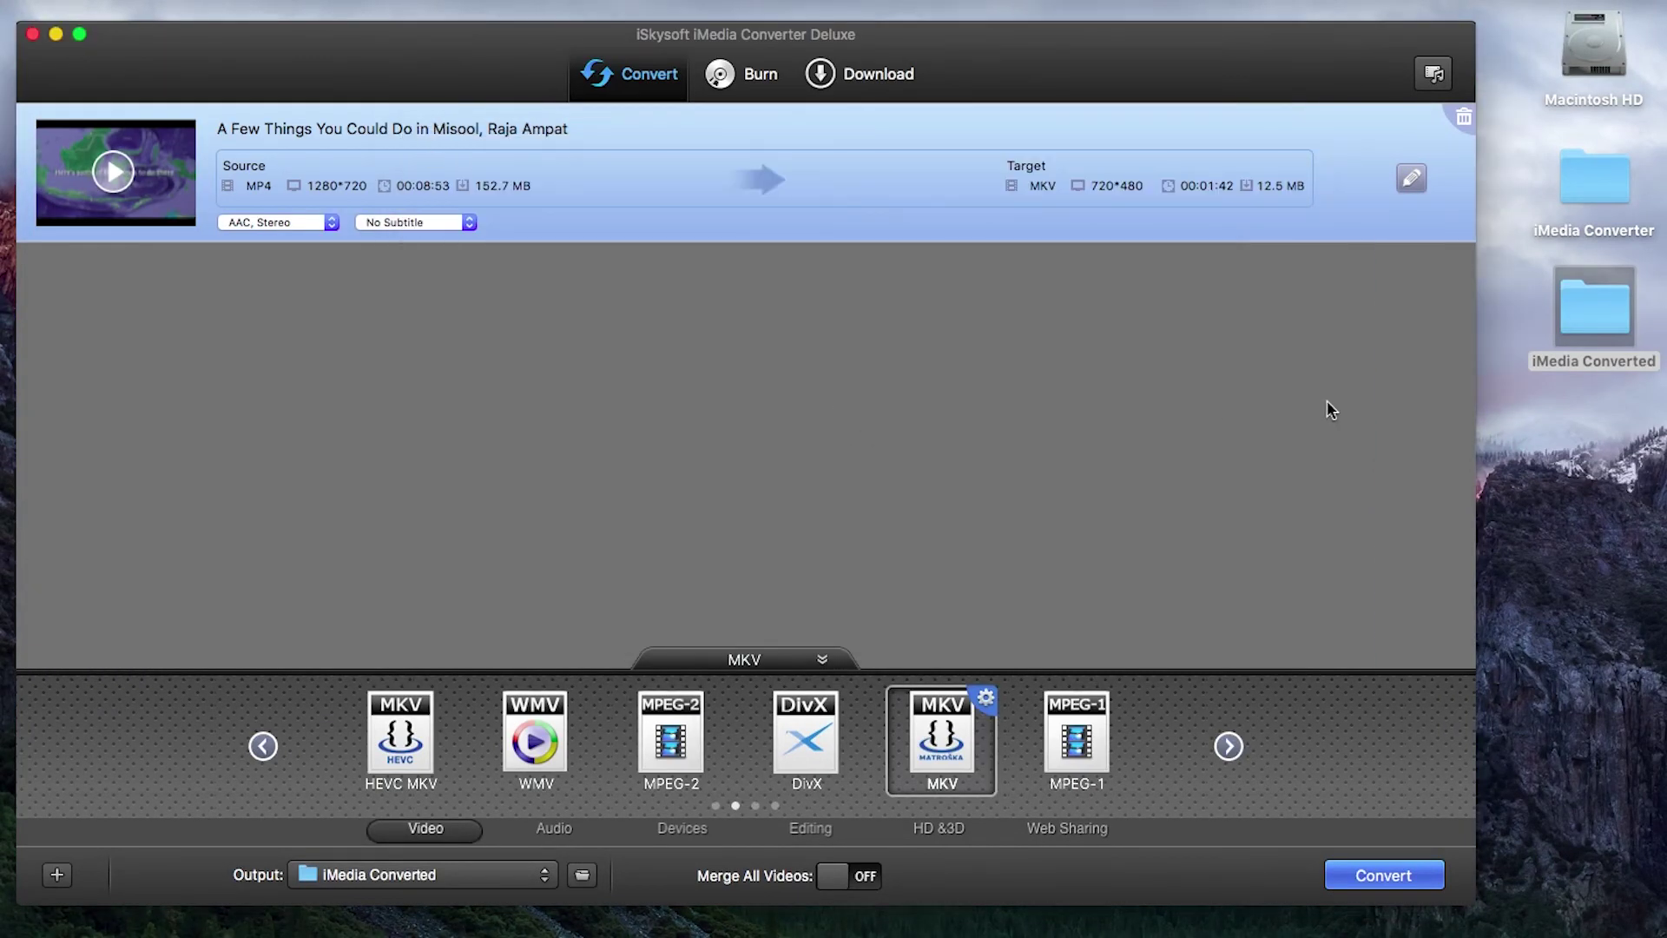